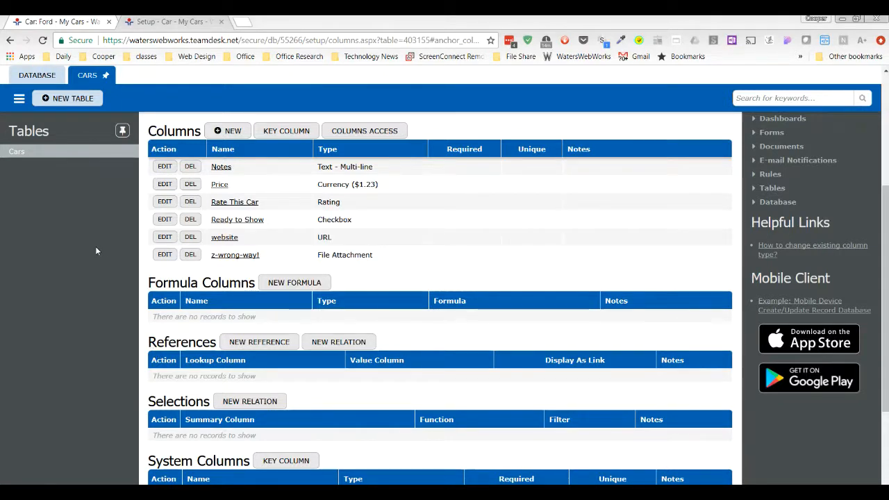
Look through the column types offered for a new Cars column, leaving the form without adding one.
{"action": "left_click", "coordinate": [232, 131]}
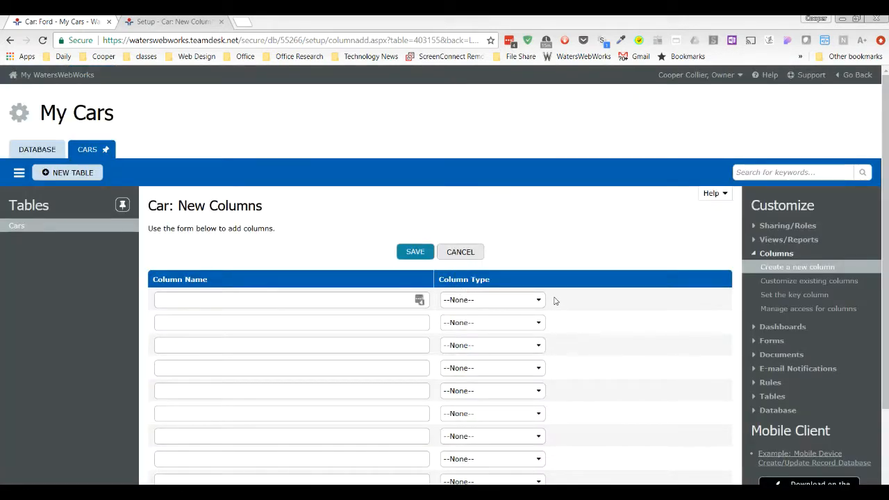
{"action": "left_click", "coordinate": [536, 301]}
{"action": "left_click_drag", "start_coordinate": [540, 325], "coordinate": [543, 348]}
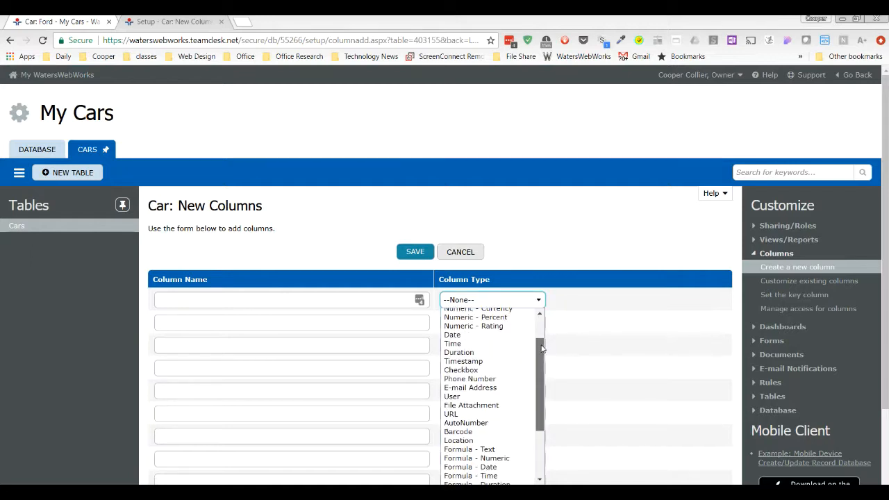
{"action": "left_click", "coordinate": [463, 256]}
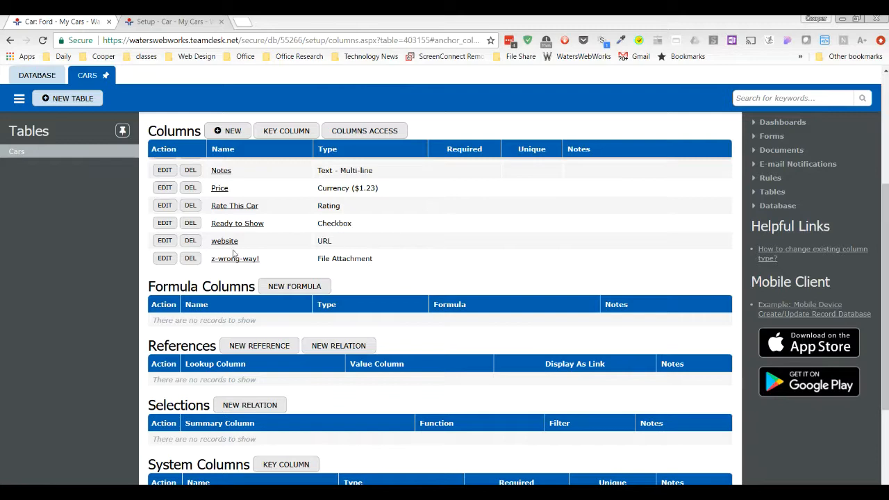
Open the z-wrong-way! file attachment column's settings and review its attachment options.
{"action": "left_click", "coordinate": [164, 259]}
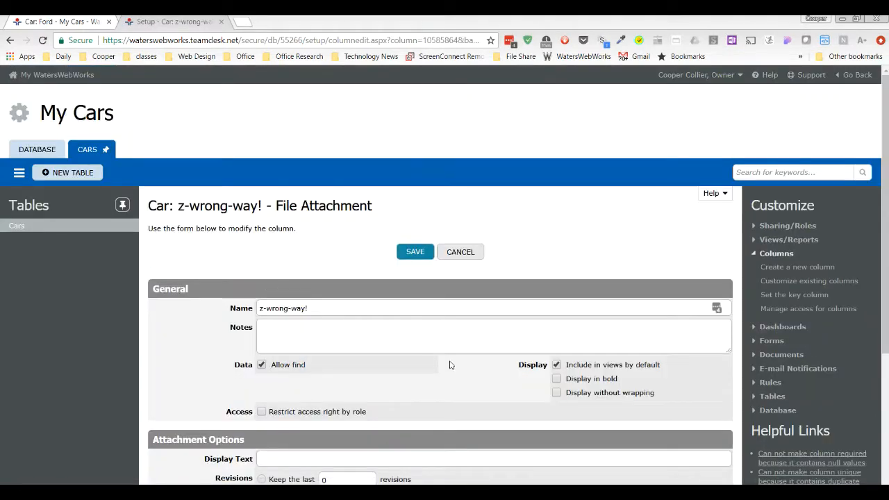
{"action": "scroll", "coordinate": [451, 364], "scroll_direction": "down", "scroll_amount": 1}
{"action": "scroll", "coordinate": [448, 359], "scroll_direction": "down", "scroll_amount": 2}
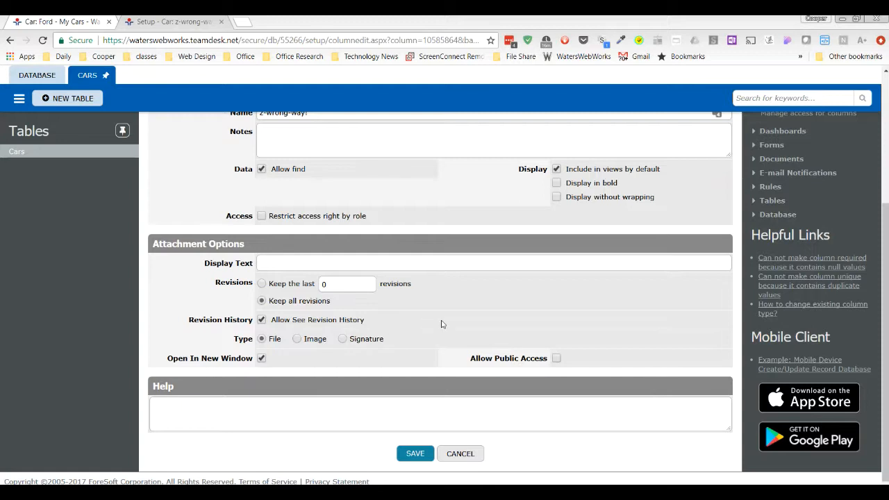
Replace the z-wrong-way! attachment on the Ford record with IMG_20170601_090229.jpg from the desktop and save the record.
{"action": "left_click", "coordinate": [67, 22]}
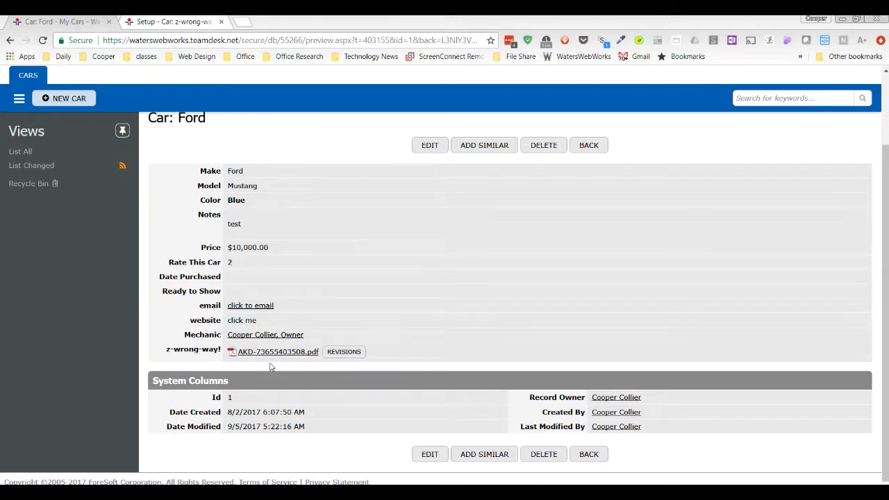
{"action": "left_click", "coordinate": [434, 148]}
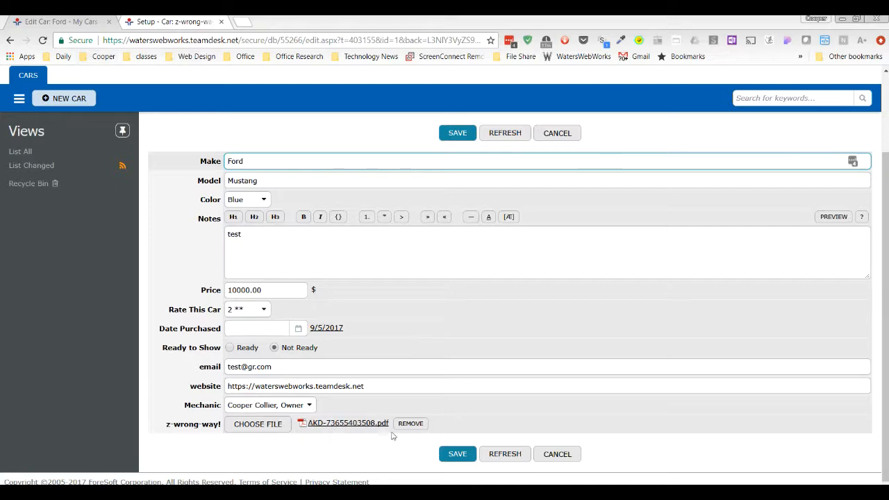
{"action": "left_click", "coordinate": [272, 429]}
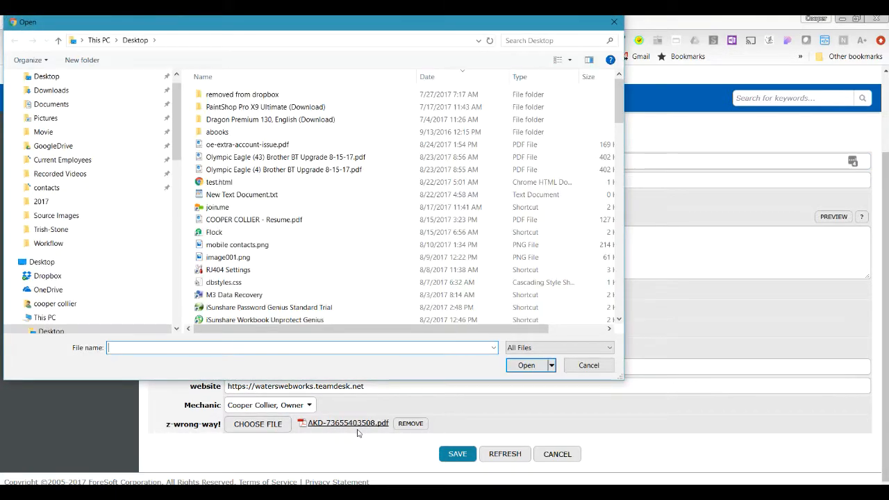
{"action": "left_click_drag", "start_coordinate": [615, 100], "coordinate": [621, 186]}
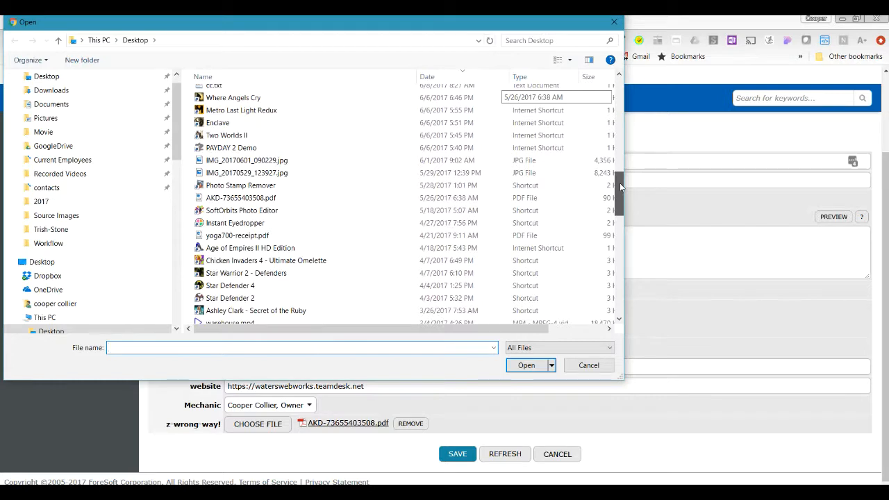
{"action": "double_click", "coordinate": [264, 161]}
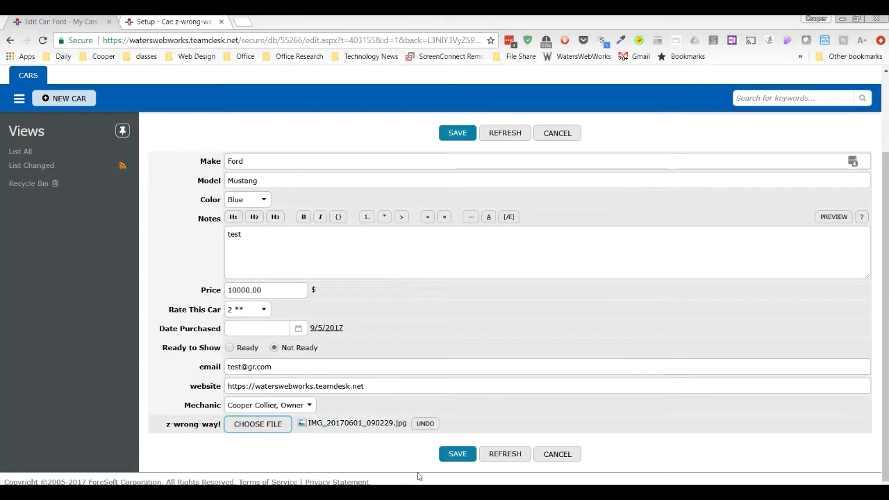
{"action": "left_click", "coordinate": [457, 453]}
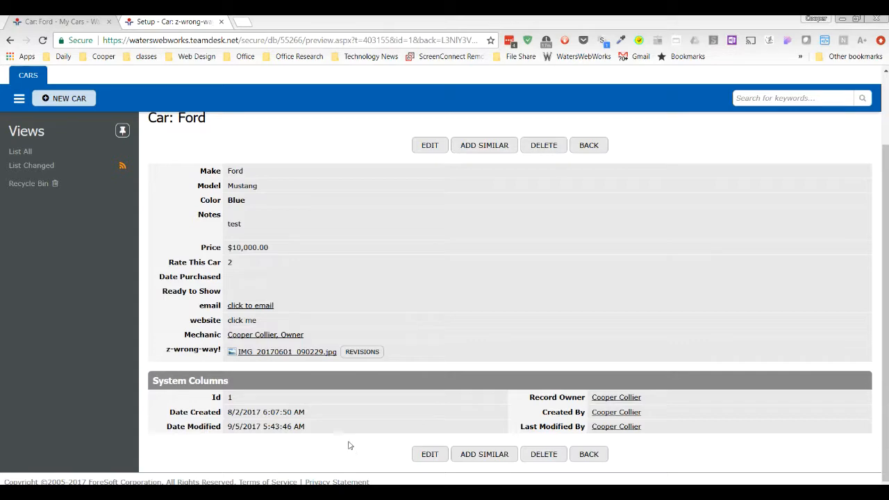
Examine the revision history of the z-wrong-way! attachment on the Ford record, checking the files, sizes, authors and dates.
{"action": "left_click", "coordinate": [362, 352]}
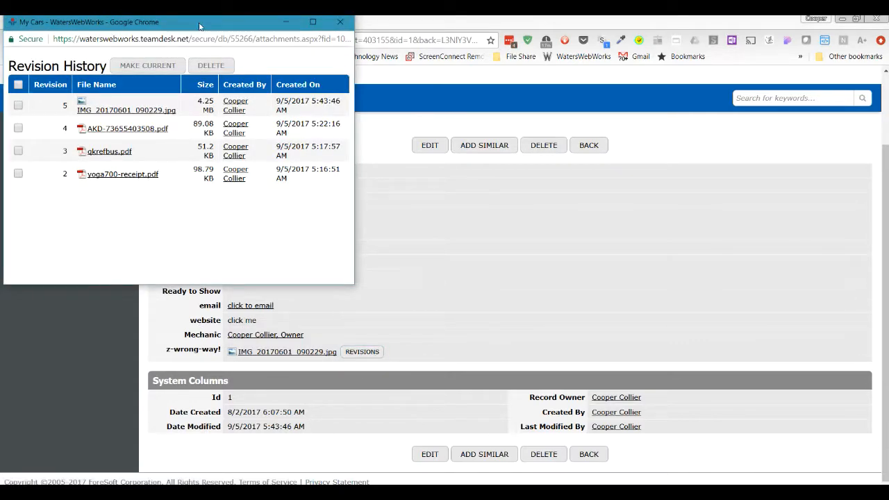
{"action": "left_click_drag", "start_coordinate": [199, 26], "coordinate": [300, 71]}
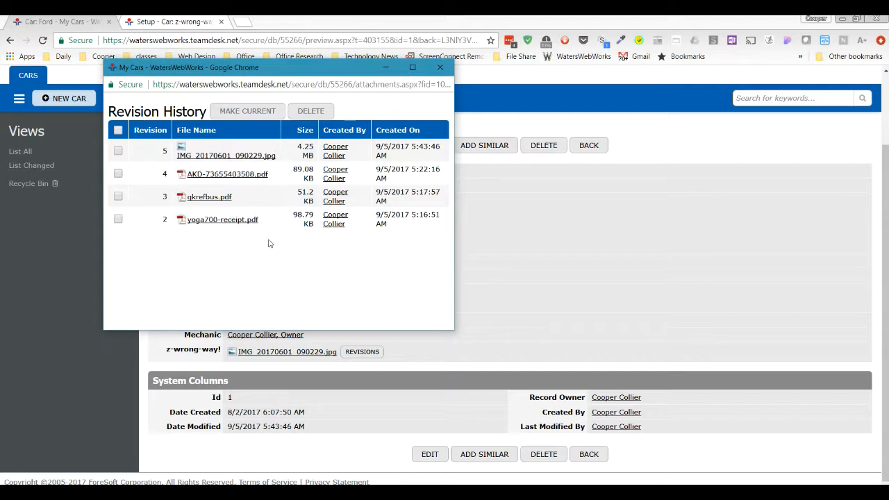
{"action": "left_click_drag", "start_coordinate": [337, 75], "coordinate": [246, 67]}
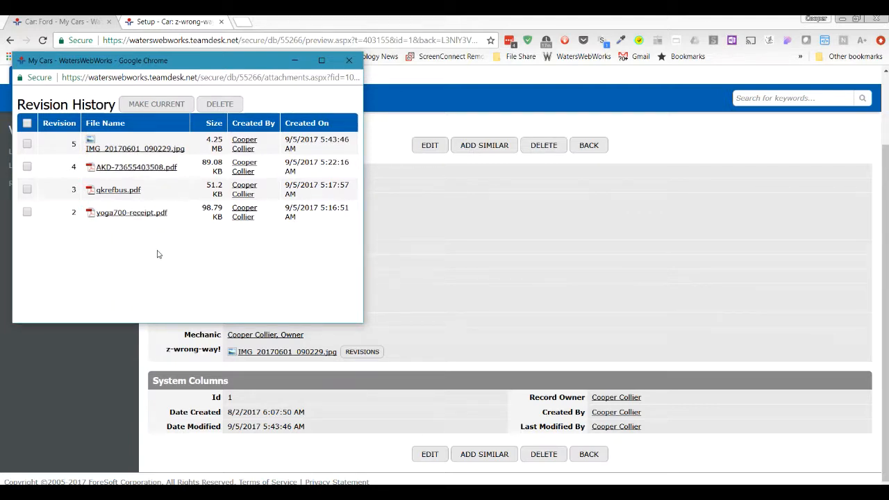
{"action": "left_click_drag", "start_coordinate": [213, 62], "coordinate": [591, 75]}
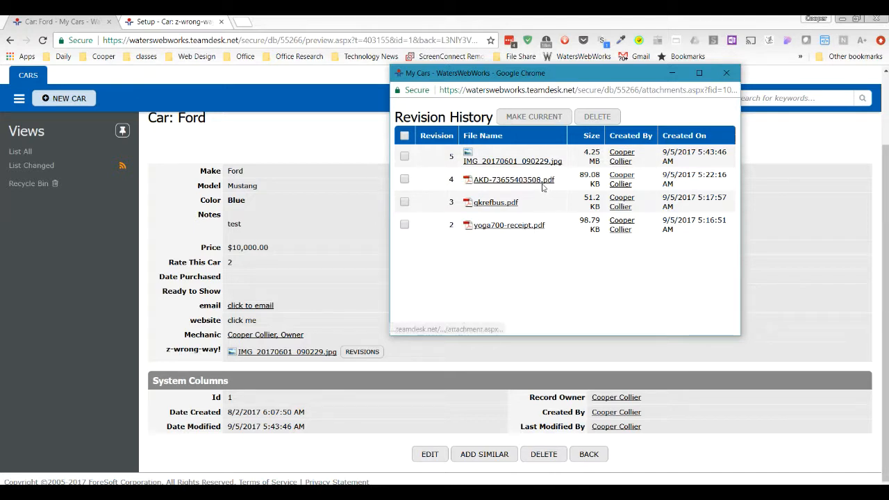
{"action": "left_click", "coordinate": [728, 74]}
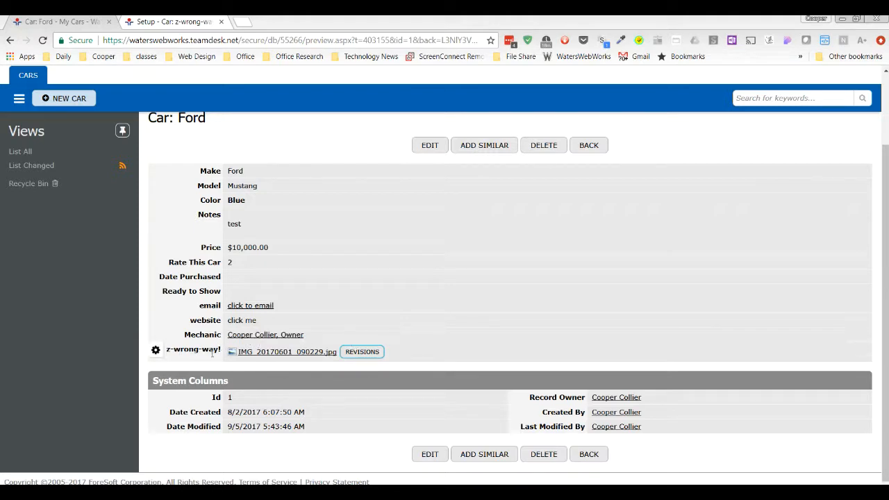
{"action": "mouse_move", "coordinate": [219, 349]}
{"action": "left_click", "coordinate": [362, 352]}
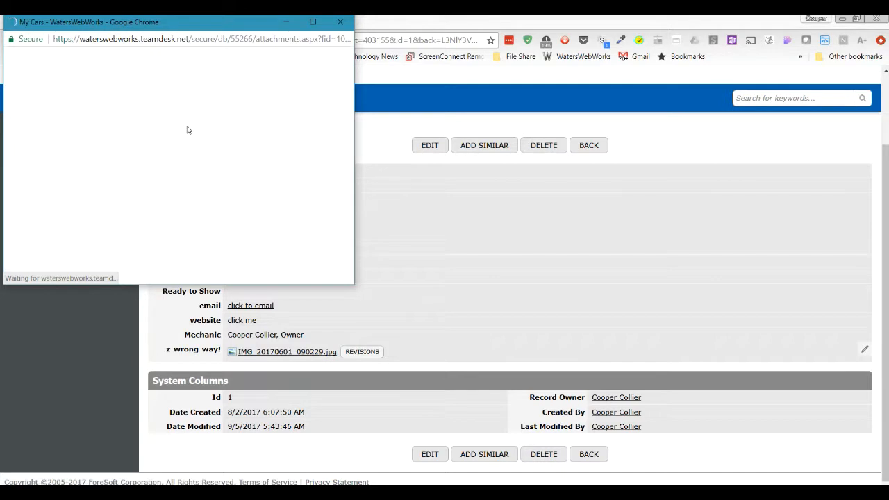
{"action": "left_click_drag", "start_coordinate": [143, 212], "coordinate": [102, 151]}
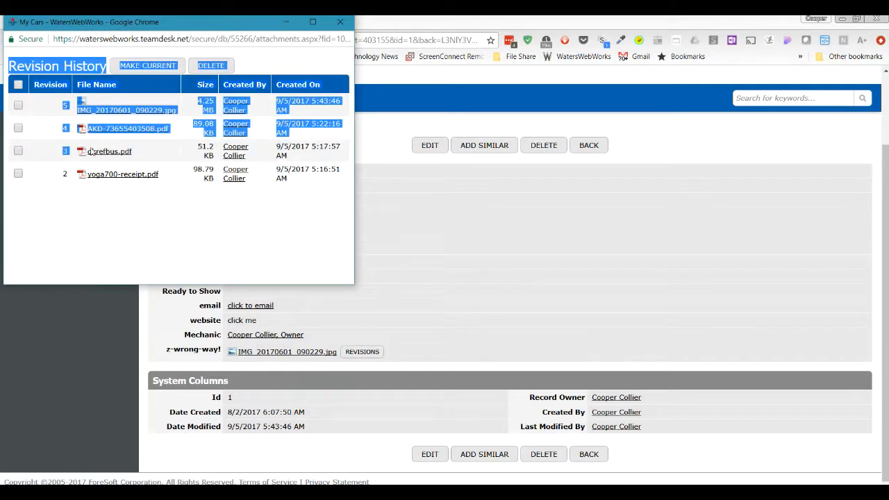
{"action": "left_click", "coordinate": [340, 22]}
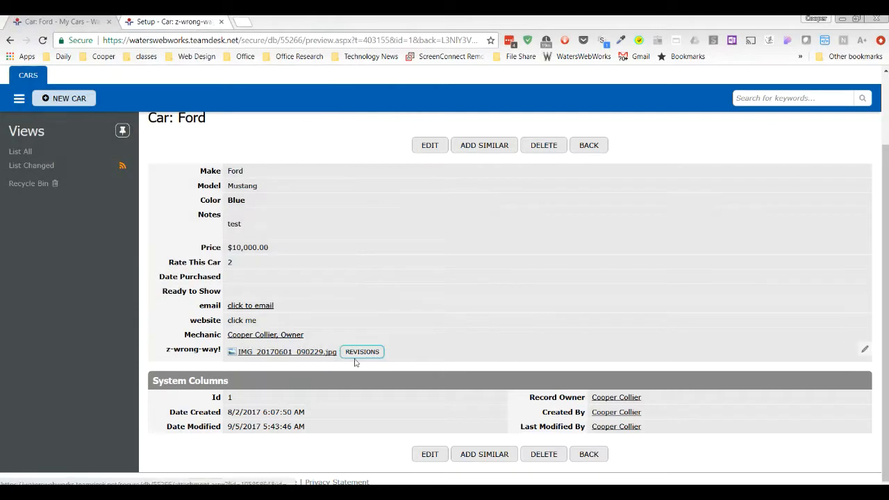
Select revisions 4, 3 and 2 in the attachment's revision history, closing it without applying any action.
{"action": "left_click", "coordinate": [363, 354]}
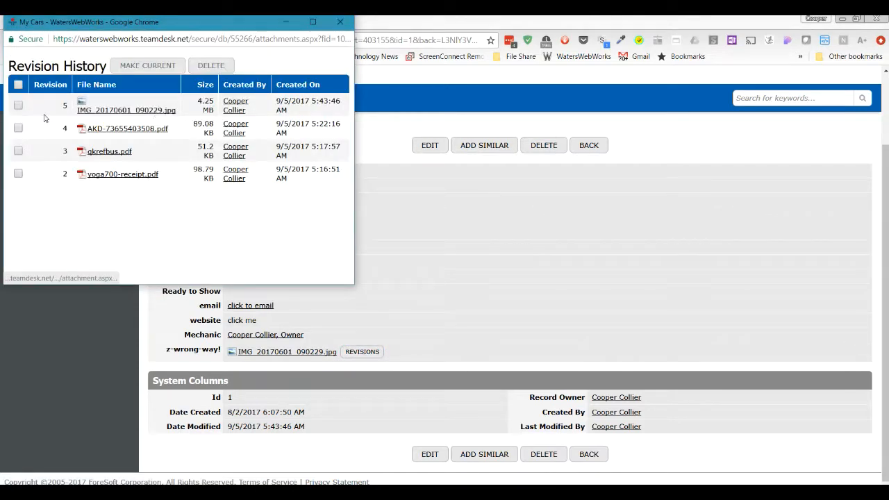
{"action": "left_click", "coordinate": [19, 128]}
{"action": "left_click", "coordinate": [18, 151]}
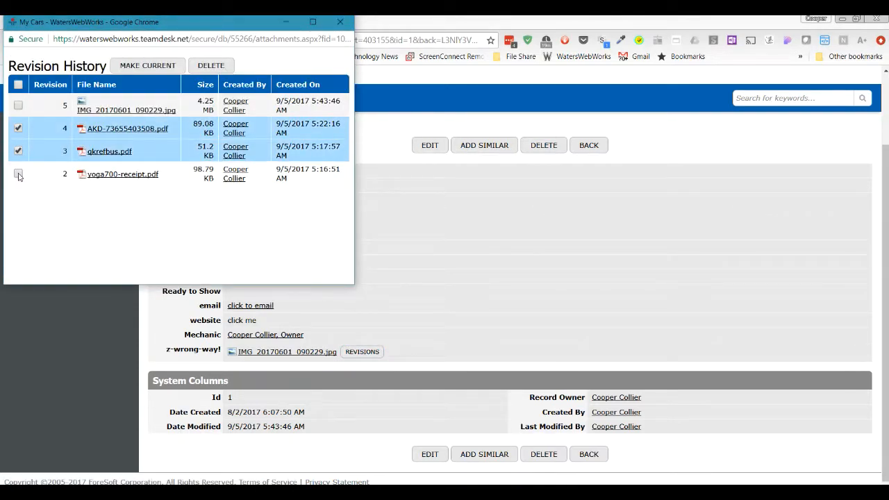
{"action": "left_click", "coordinate": [18, 174]}
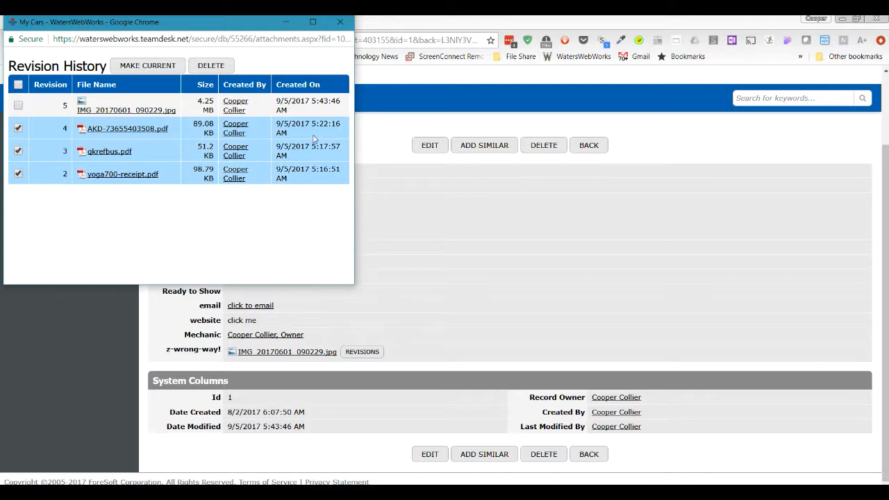
{"action": "left_click", "coordinate": [341, 25]}
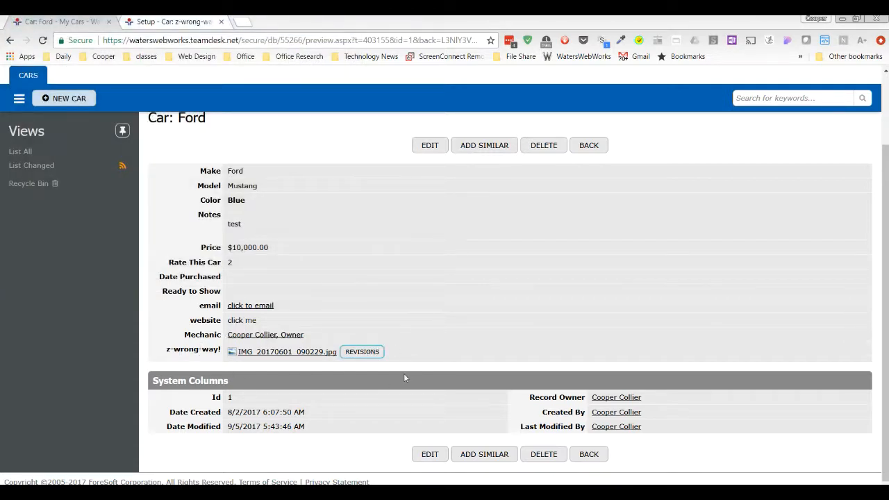
In the z-wrong-way! column settings, try keeping only the last 10 revisions and switch back to keeping all revisions.
{"action": "left_click", "coordinate": [189, 25]}
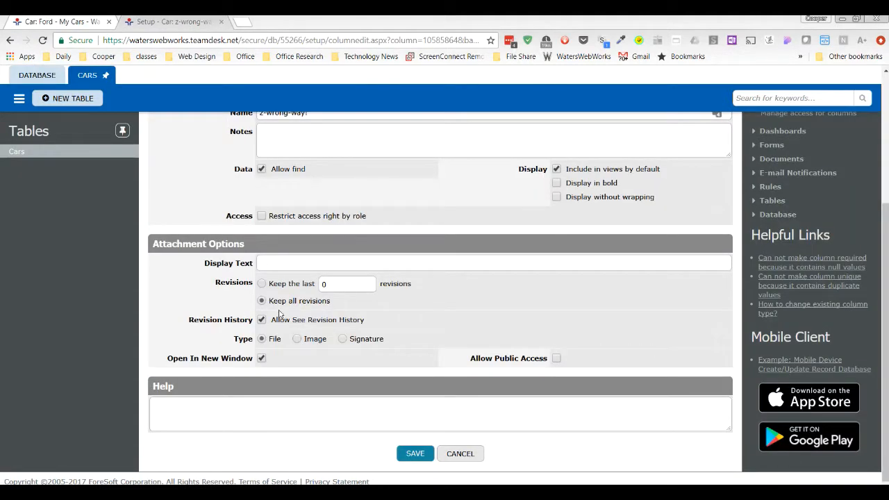
{"action": "left_click", "coordinate": [263, 283]}
{"action": "left_click", "coordinate": [332, 284]}
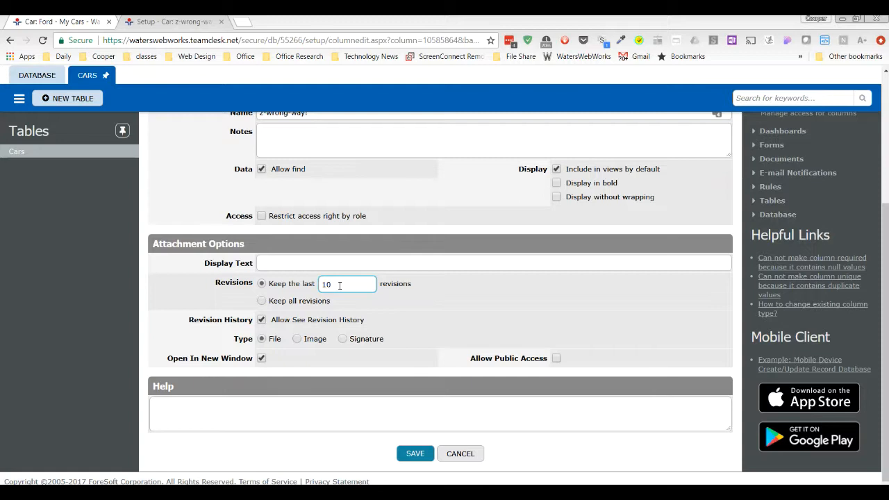
{"action": "left_click", "coordinate": [262, 301]}
Disable Allow See Revision History for the z-wrong-way! column, save it, and refresh the Ford record to check the attachment field.
{"action": "left_click", "coordinate": [262, 320]}
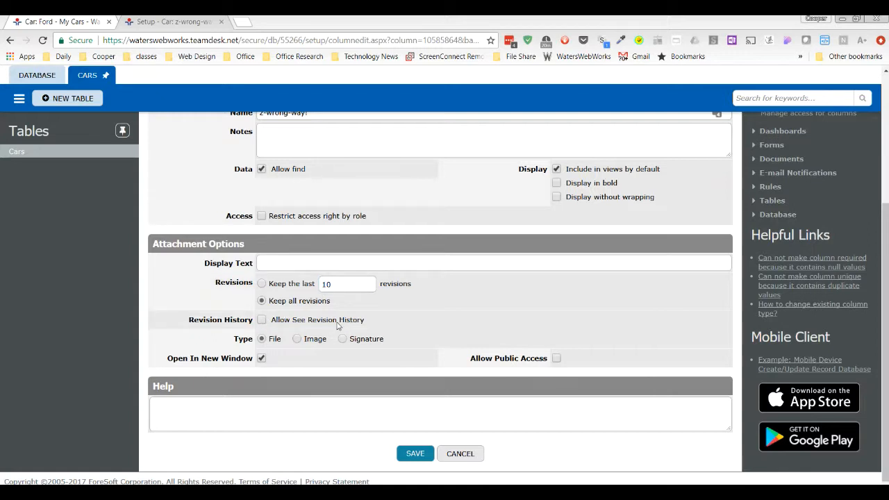
{"action": "left_click", "coordinate": [416, 455]}
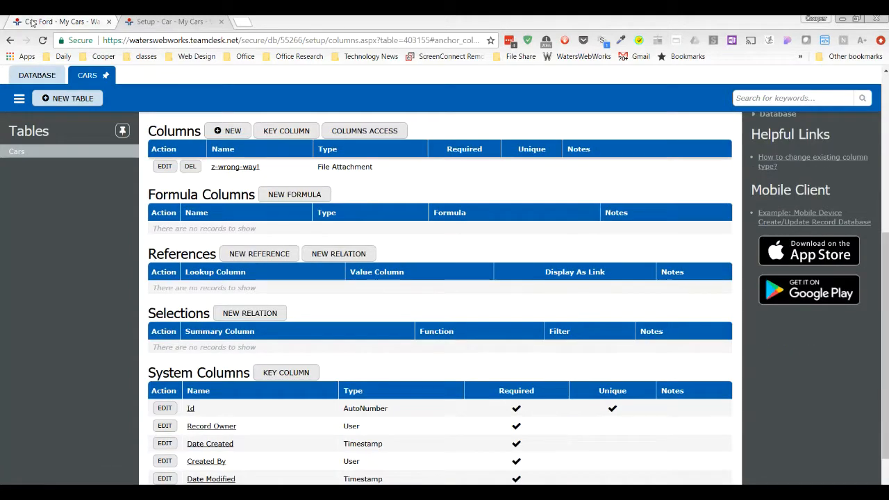
{"action": "left_click", "coordinate": [32, 23]}
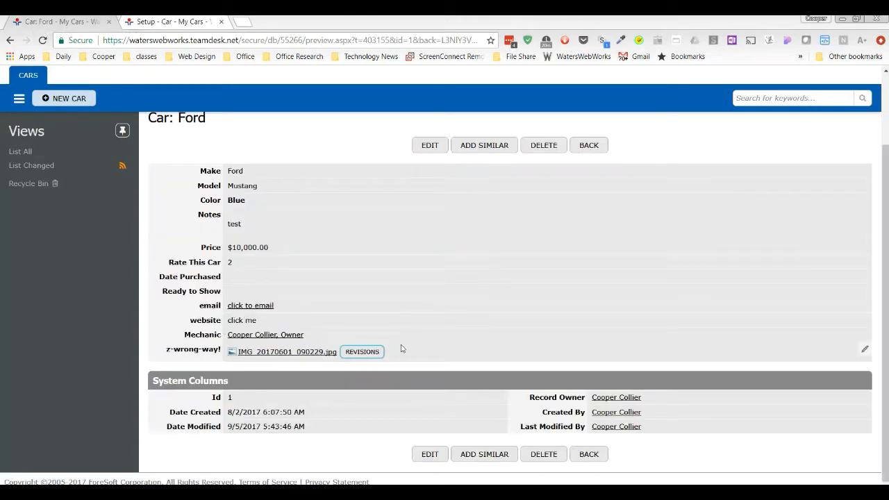
{"action": "key", "text": "F5"}
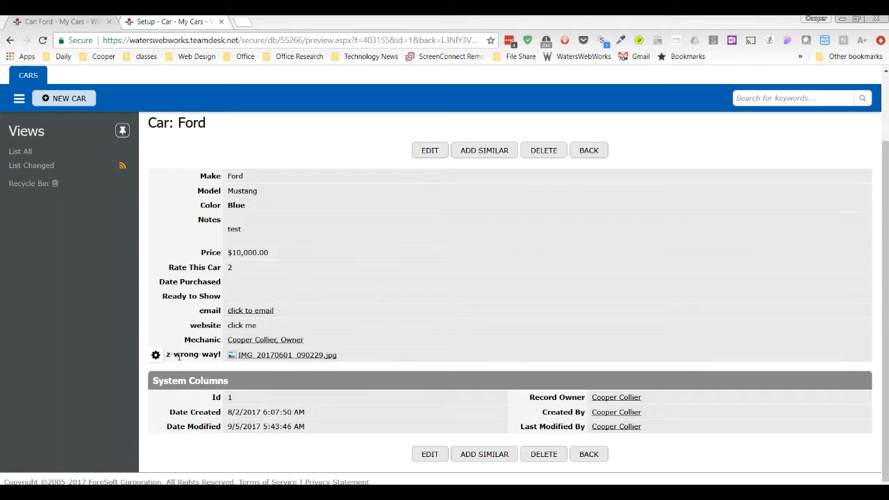
Rename the z-wrong-way! file attachment column to z-invoices and save it.
{"action": "left_click", "coordinate": [173, 25]}
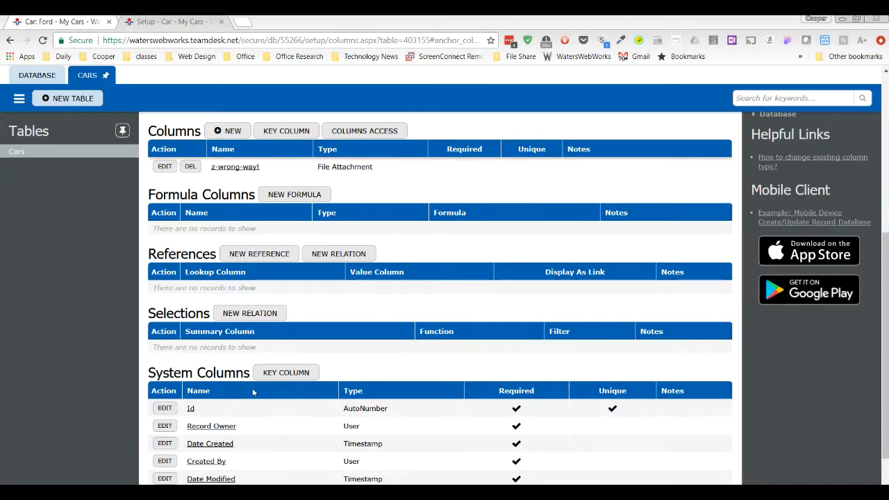
{"action": "left_click", "coordinate": [165, 167]}
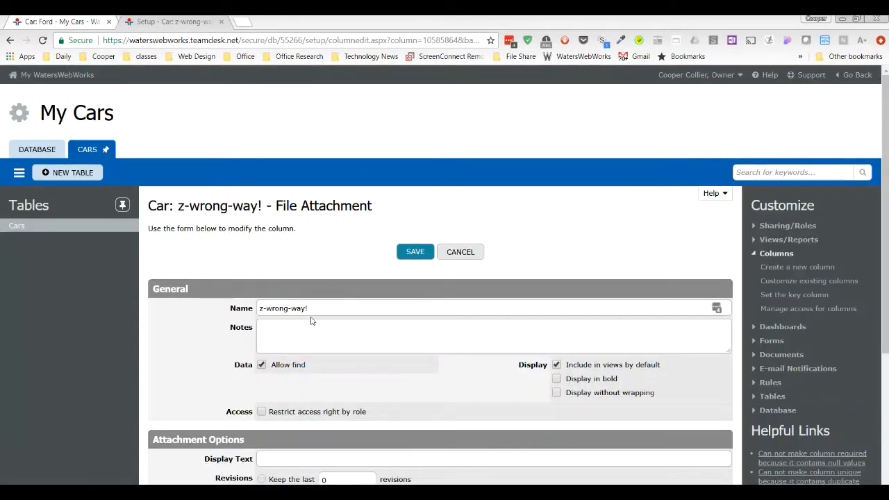
{"action": "left_click_drag", "start_coordinate": [267, 309], "coordinate": [325, 308]}
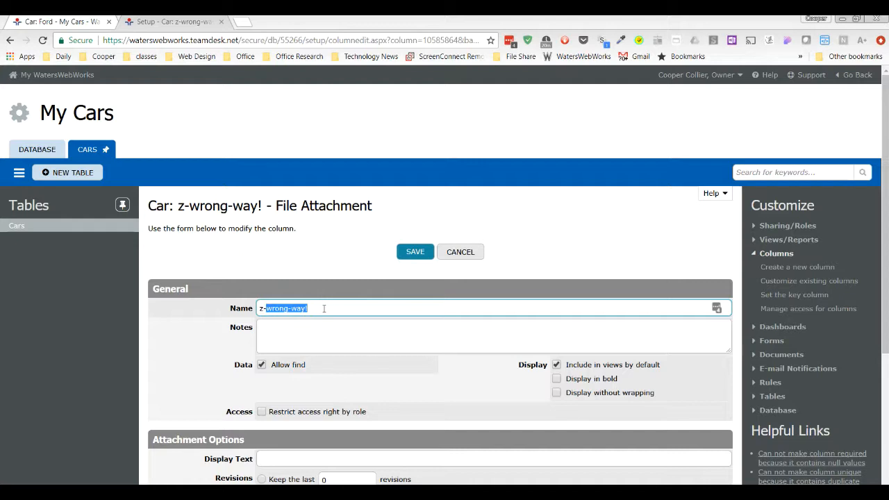
{"action": "type", "text": "r"}
{"action": "left_click", "coordinate": [414, 252]}
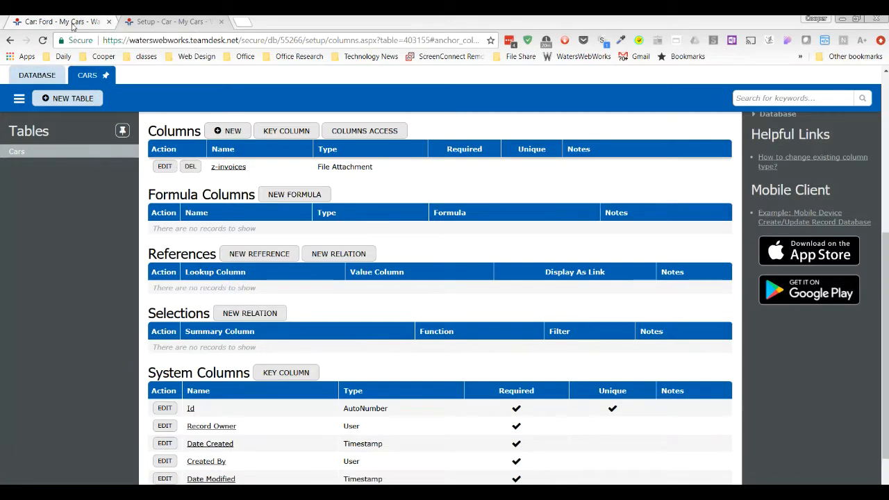
Refresh the Ford record to load the renamed attachment column and open the record for editing.
{"action": "left_click", "coordinate": [73, 26]}
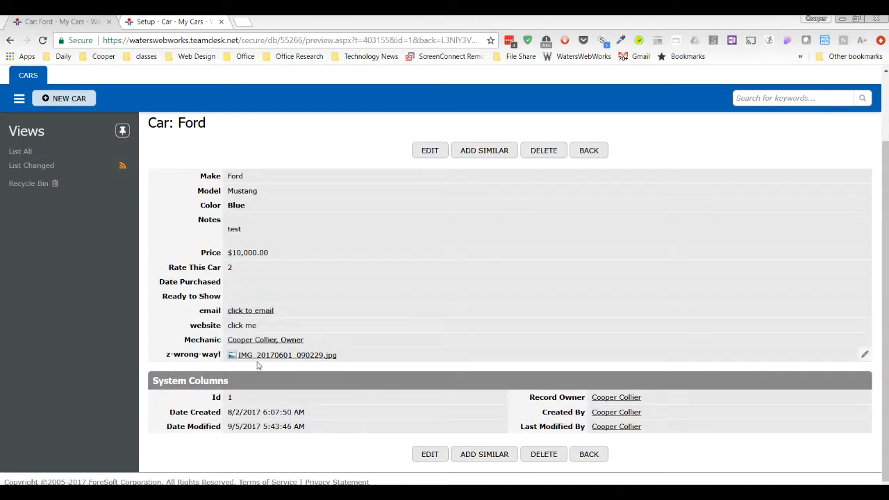
{"action": "key", "text": "F5"}
{"action": "left_click", "coordinate": [423, 151]}
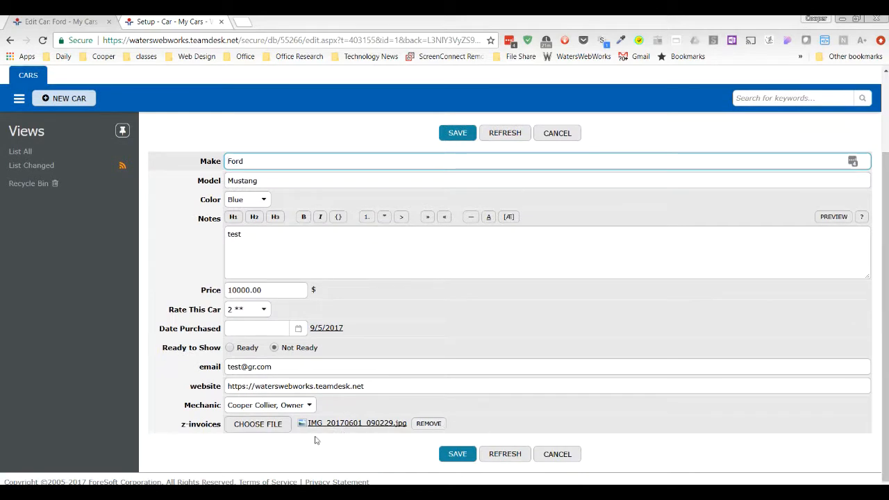
Replace the Ford record's z-invoices attachment with the file turn off on iphones.txt and save the record.
{"action": "left_click", "coordinate": [277, 430]}
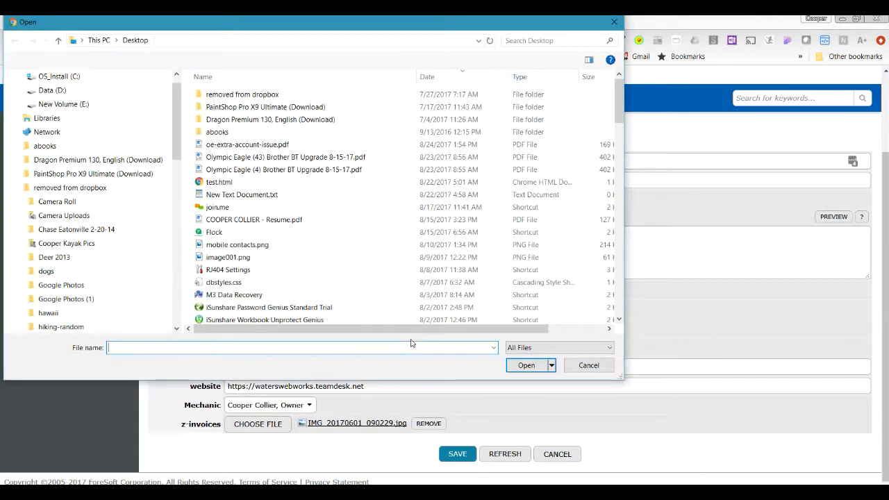
{"action": "left_click_drag", "start_coordinate": [619, 98], "coordinate": [621, 222]}
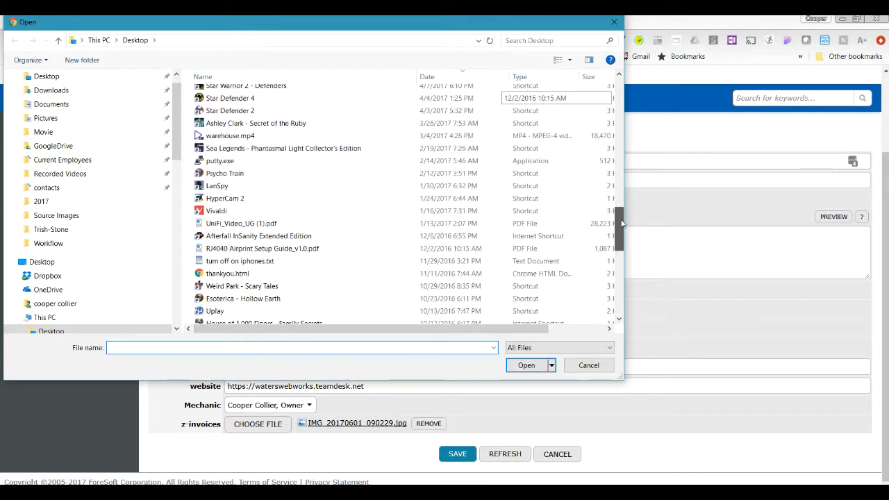
{"action": "left_click", "coordinate": [260, 263]}
{"action": "left_click", "coordinate": [526, 366]}
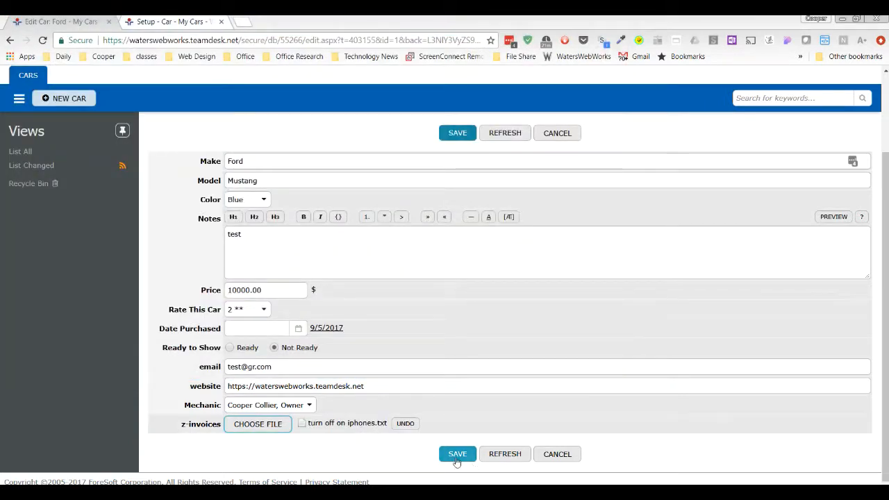
{"action": "left_click", "coordinate": [457, 454]}
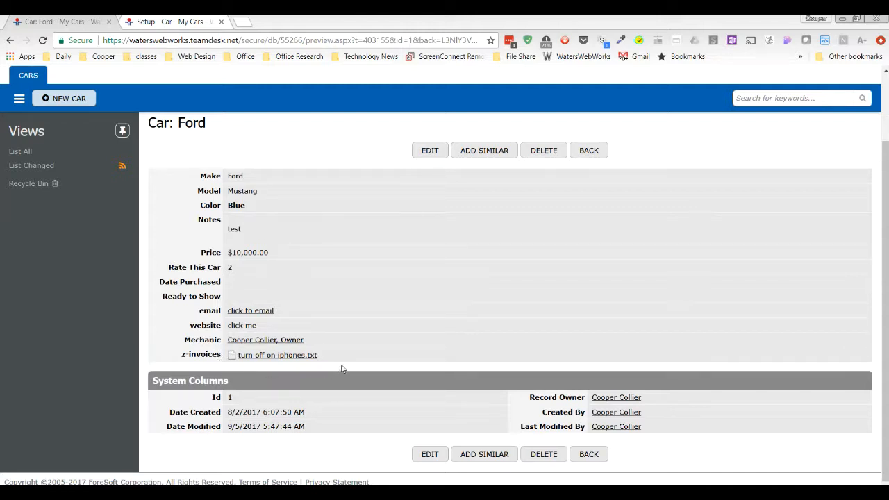
Enable Allow See Revision History for the z-invoices column, save it, and refresh the Ford record.
{"action": "left_click", "coordinate": [192, 23]}
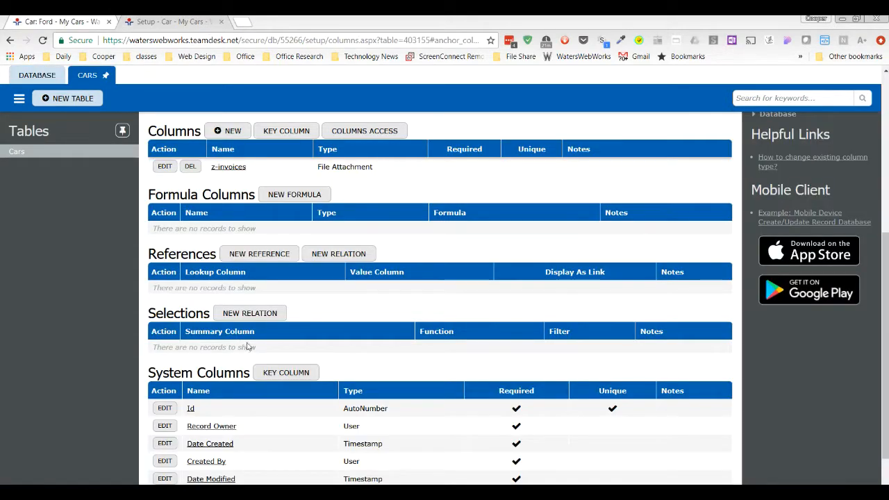
{"action": "left_click", "coordinate": [166, 168]}
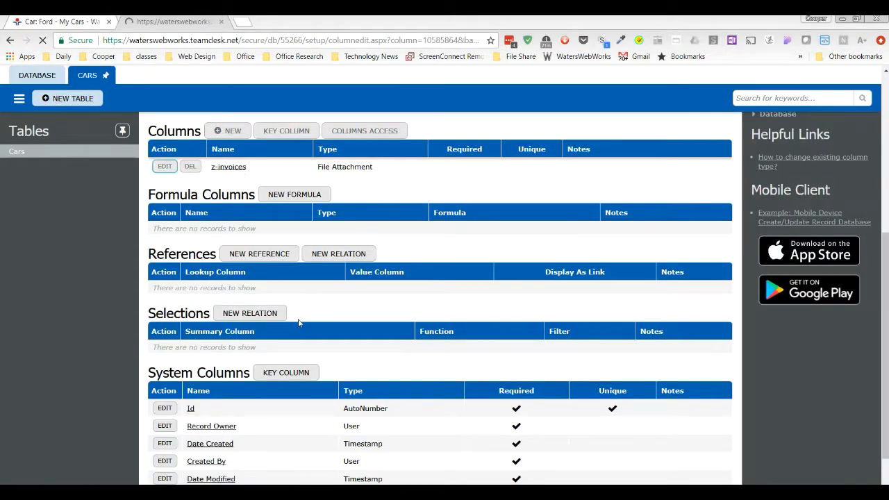
{"action": "scroll", "coordinate": [359, 326], "scroll_direction": "down", "scroll_amount": 3}
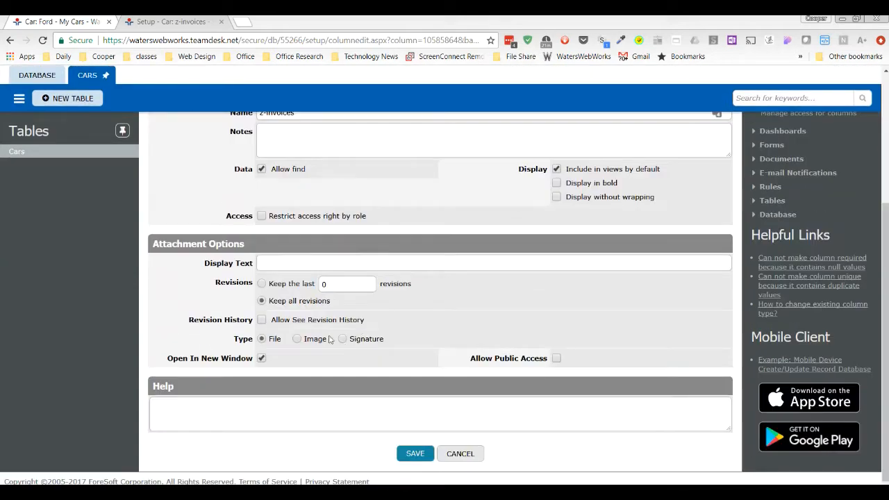
{"action": "left_click", "coordinate": [263, 321]}
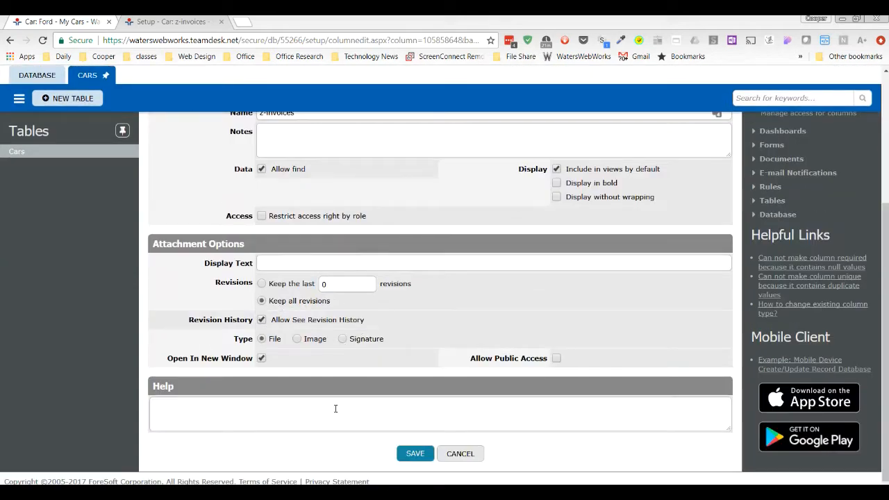
{"action": "left_click", "coordinate": [413, 453]}
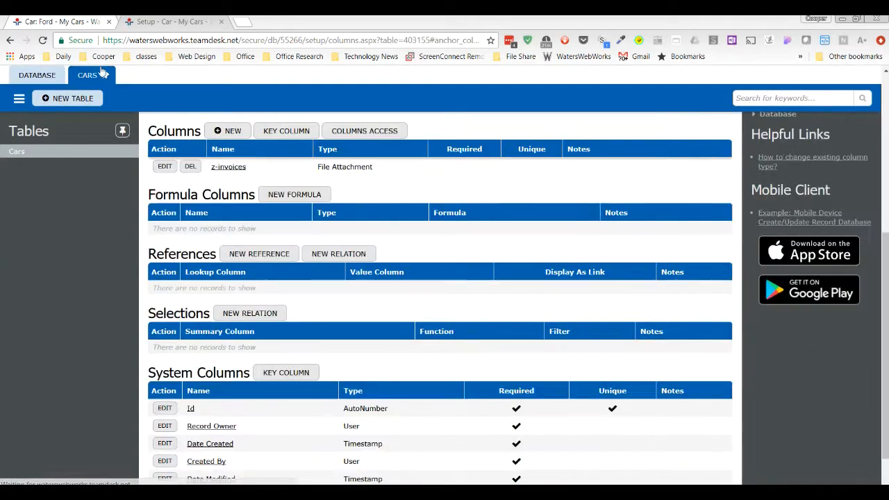
{"action": "left_click", "coordinate": [63, 21]}
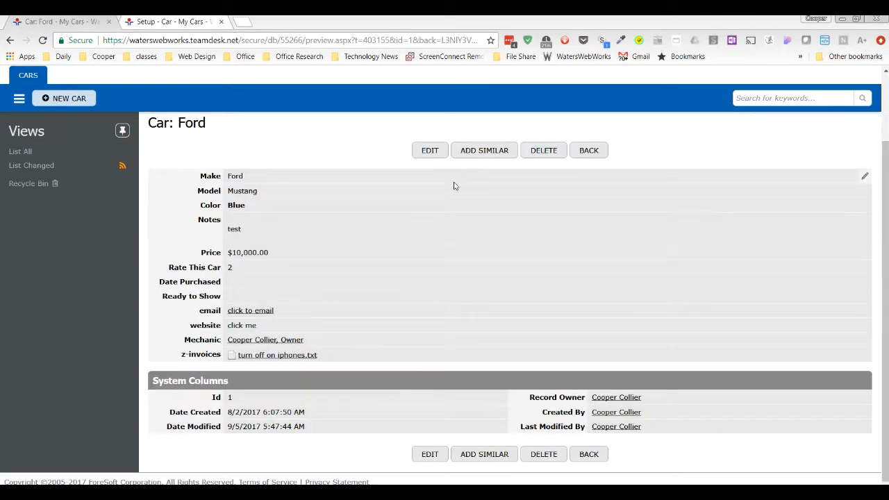
{"action": "key", "text": "F5"}
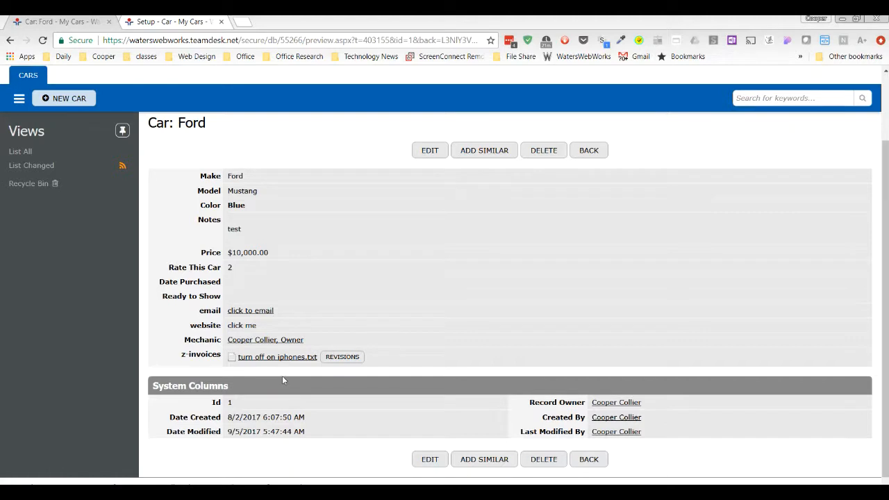
Delete revision 6, turn off on iphones.txt, from the Ford record's z-invoices revision history and close the history window.
{"action": "left_click", "coordinate": [342, 357]}
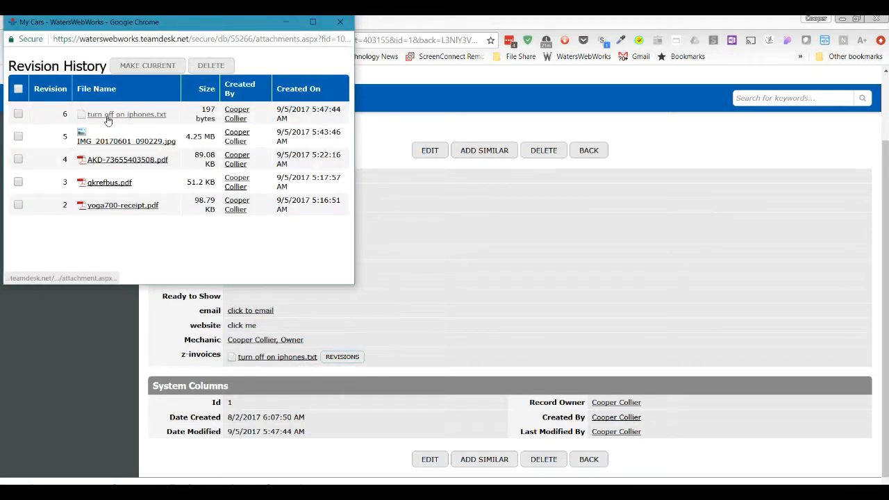
{"action": "left_click", "coordinate": [19, 114]}
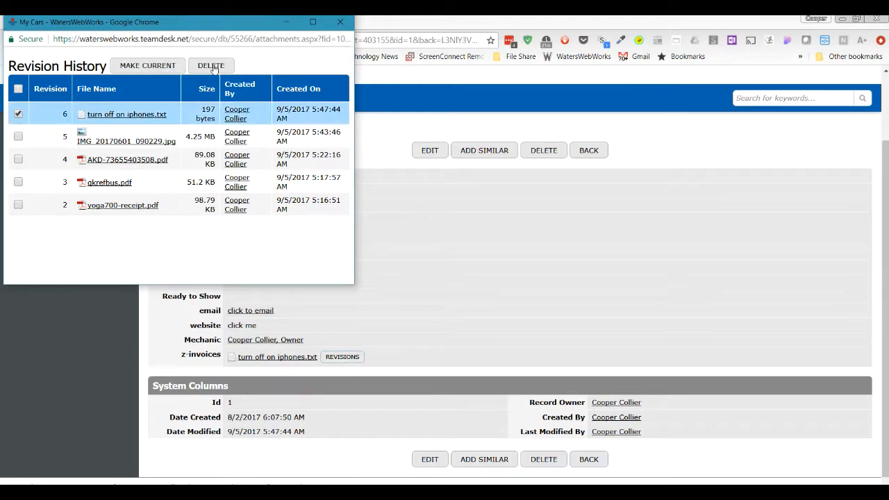
{"action": "left_click", "coordinate": [211, 65]}
{"action": "left_click", "coordinate": [225, 101]}
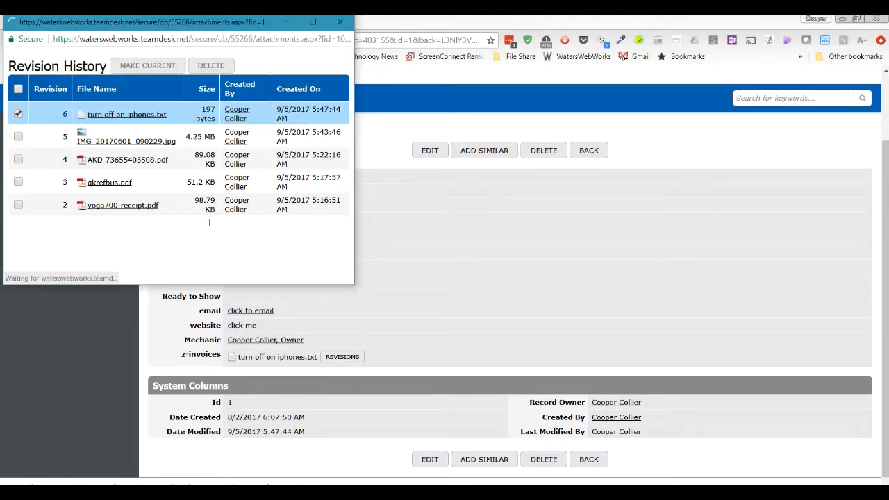
{"action": "left_click", "coordinate": [340, 25]}
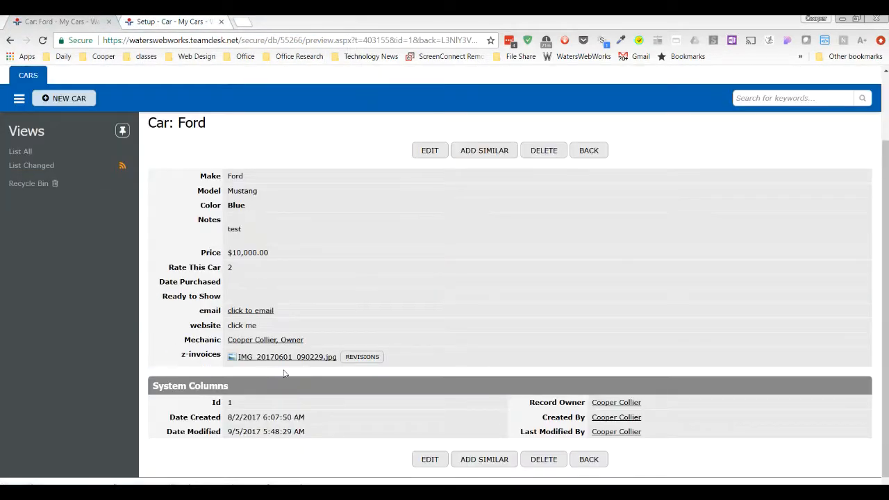
Disable Allow See Revision History for the z-invoices column, save it, and return to the Ford record to check the field.
{"action": "left_click", "coordinate": [173, 22]}
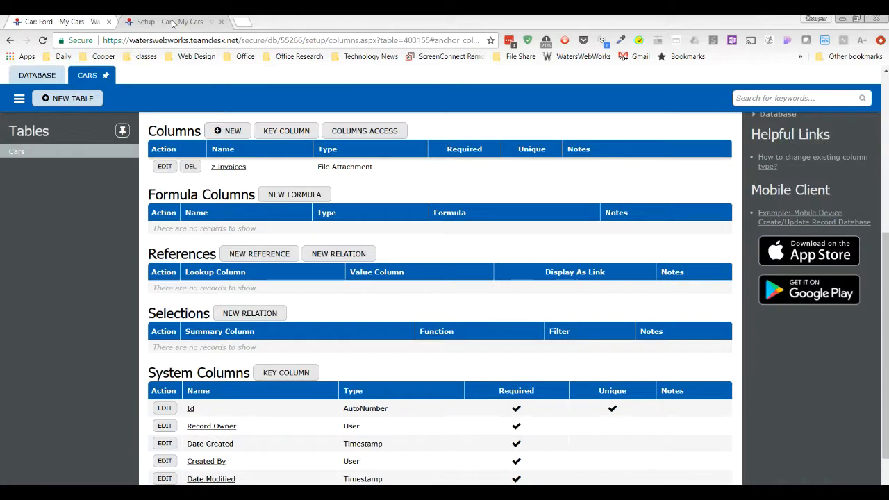
{"action": "left_click", "coordinate": [164, 167]}
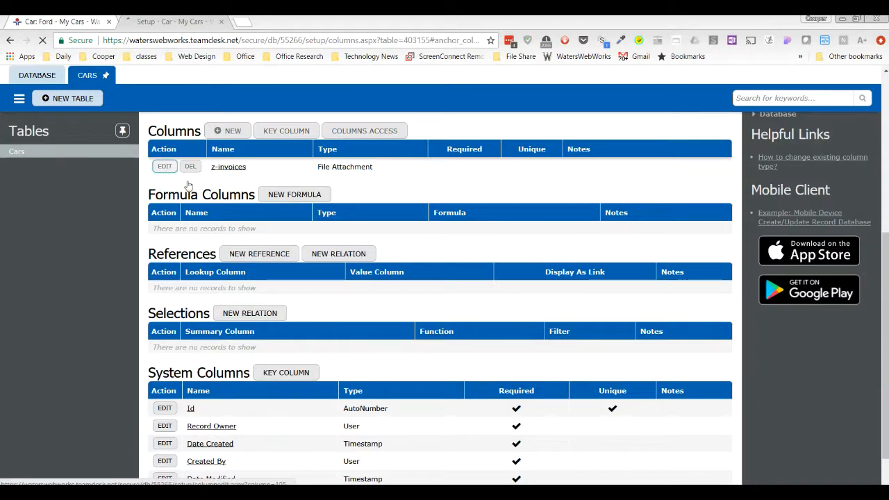
{"action": "scroll", "coordinate": [292, 292], "scroll_direction": "down", "scroll_amount": 4}
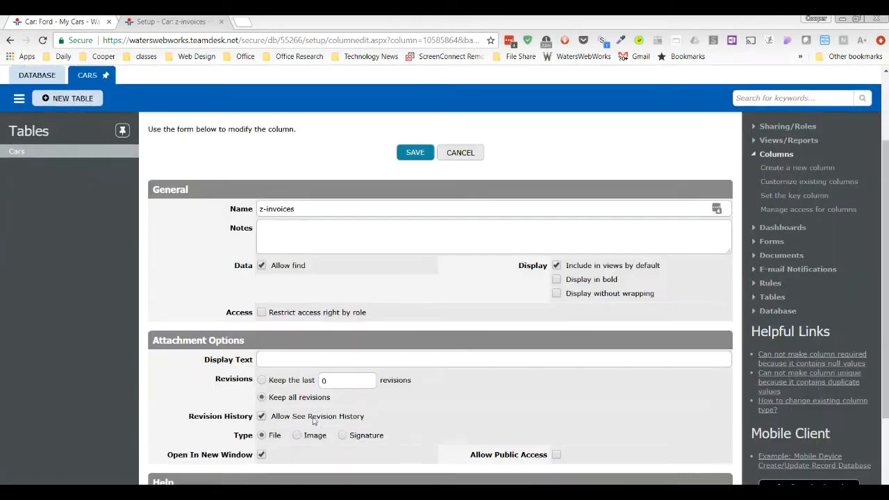
{"action": "left_click", "coordinate": [259, 321]}
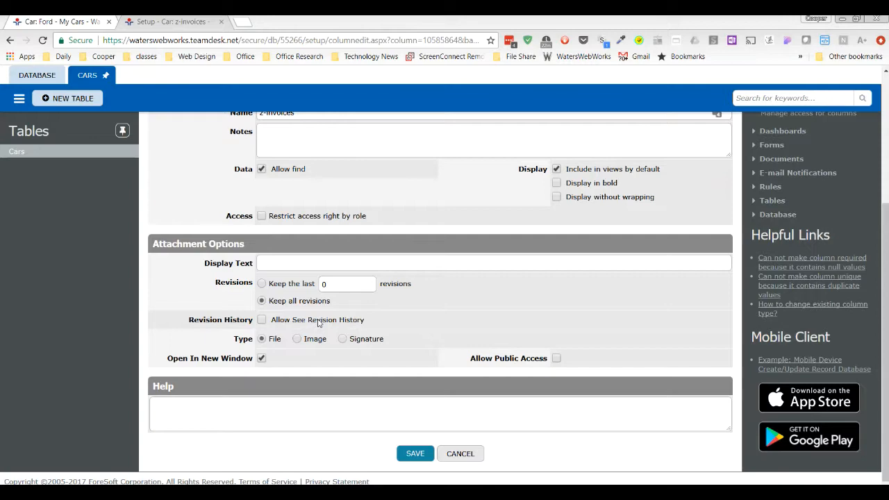
{"action": "left_click", "coordinate": [416, 454]}
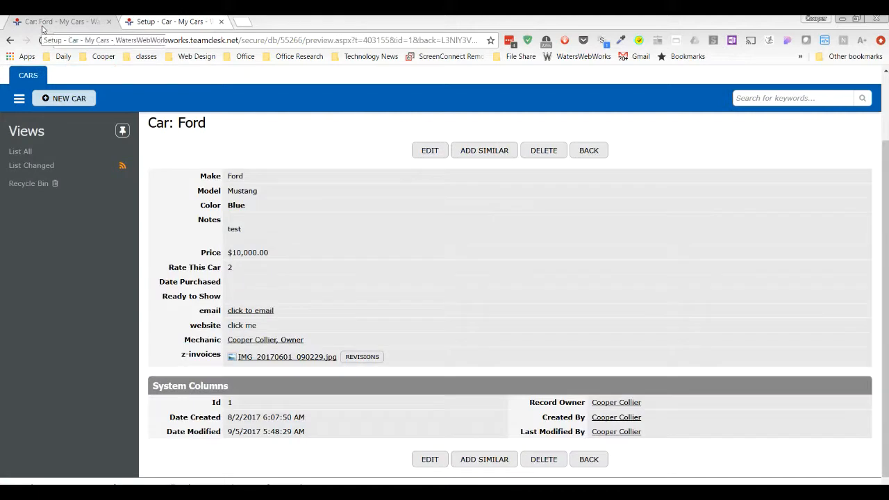
{"action": "left_click", "coordinate": [35, 21]}
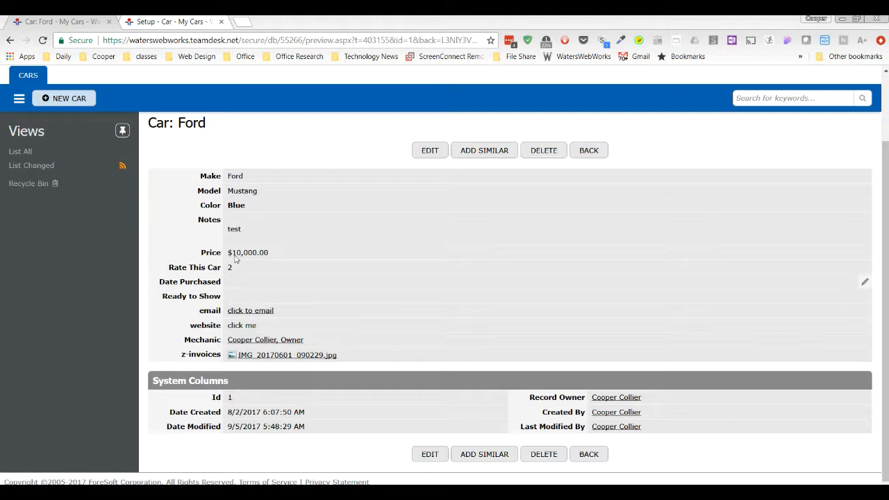
Rename the z-invoices file attachment column to z-invoice and save it.
{"action": "left_click", "coordinate": [171, 23]}
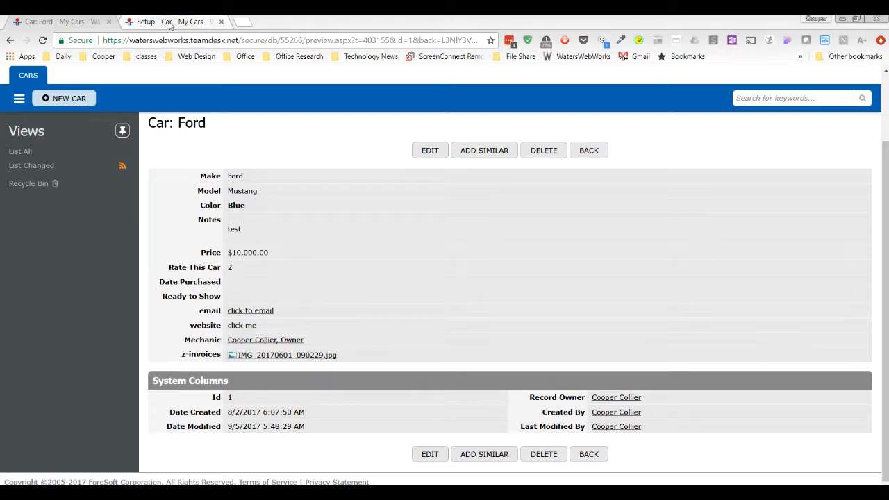
{"action": "left_click", "coordinate": [165, 166]}
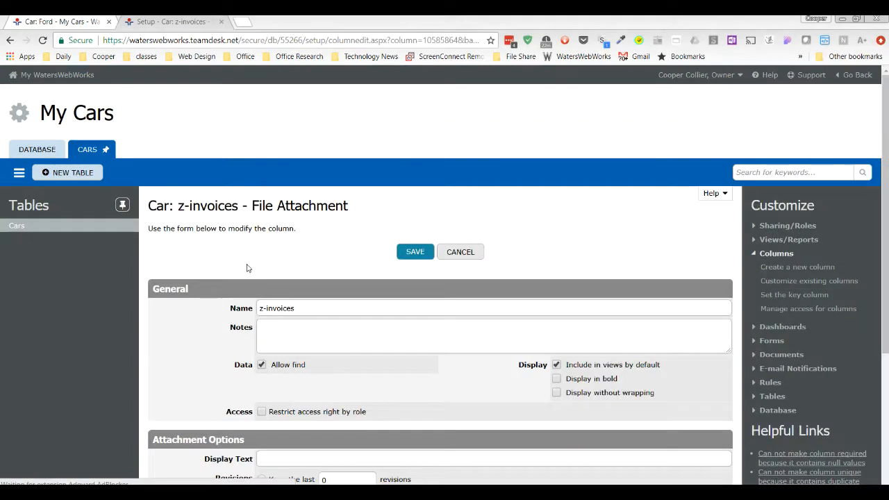
{"action": "left_click", "coordinate": [306, 307]}
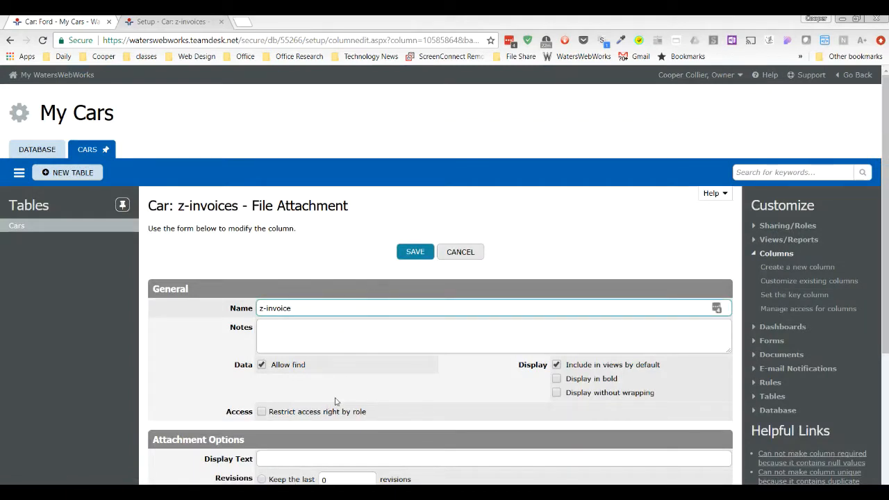
{"action": "left_click", "coordinate": [414, 252]}
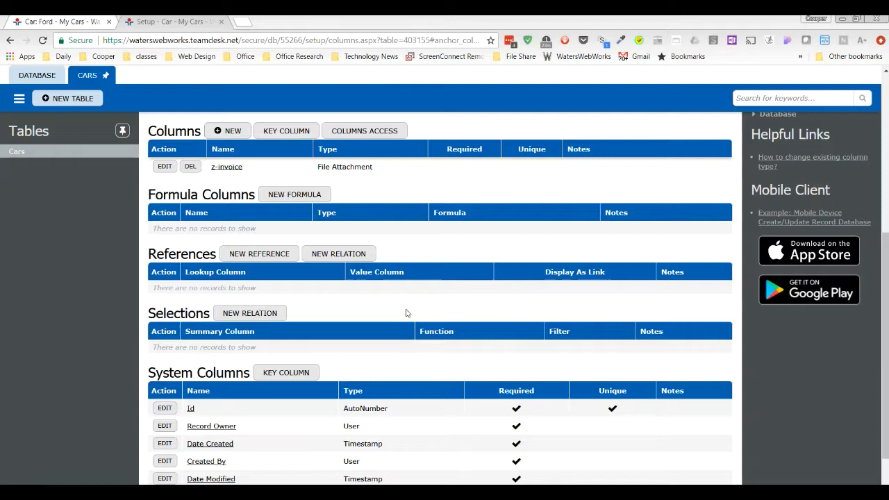
Create a new File Attachment column named z-picture in the Cars table and save it.
{"action": "scroll", "coordinate": [407, 312], "scroll_direction": "up", "scroll_amount": 1}
{"action": "left_click", "coordinate": [228, 130]}
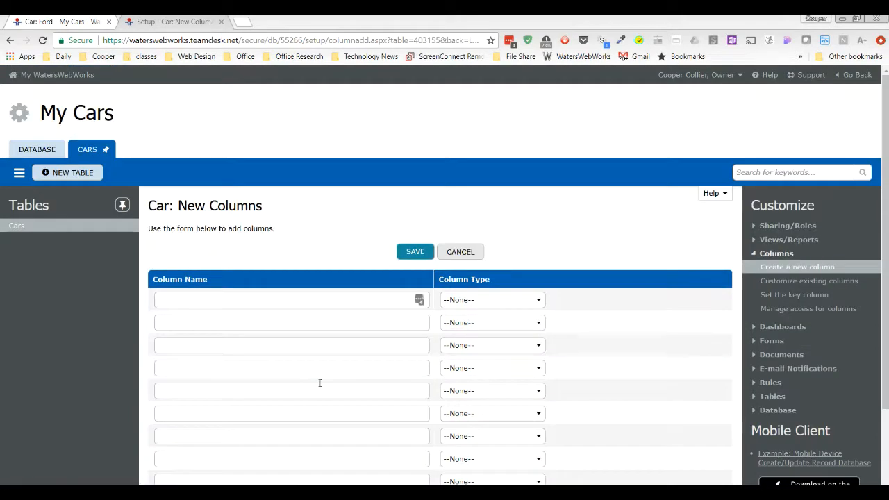
{"action": "left_click", "coordinate": [212, 303]}
{"action": "type", "text": "Z"}
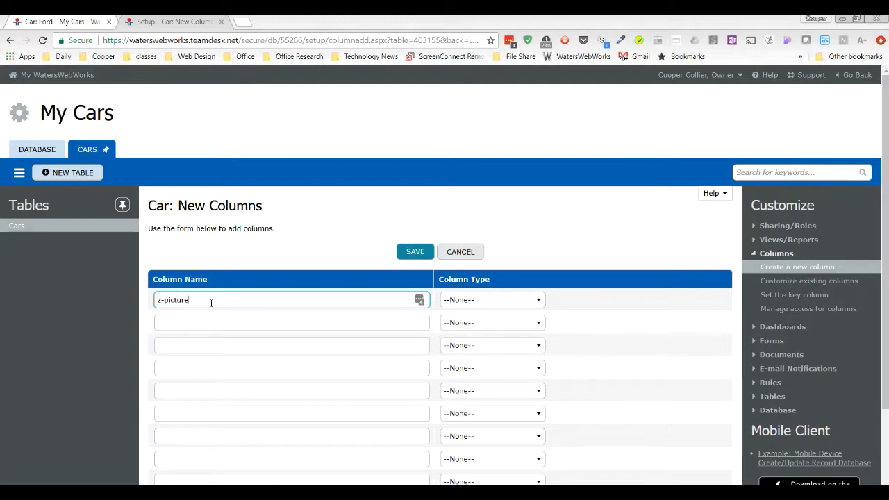
{"action": "left_click", "coordinate": [541, 300]}
{"action": "left_click_drag", "start_coordinate": [540, 339], "coordinate": [542, 378]}
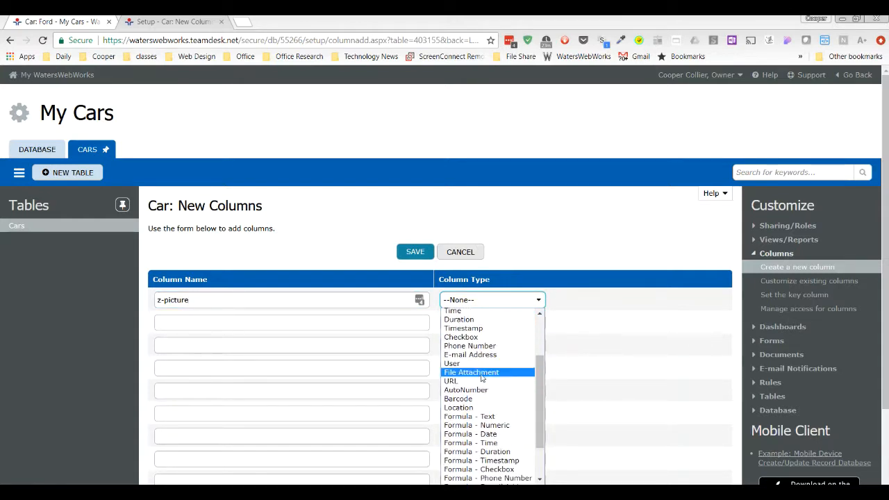
{"action": "left_click", "coordinate": [483, 374]}
{"action": "left_click", "coordinate": [413, 251]}
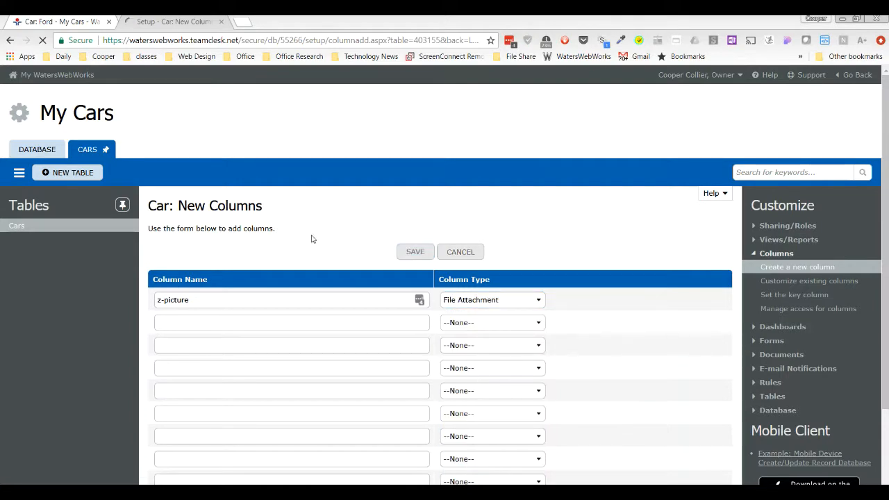
Set the z-picture column to keep all revisions and use the Image type, checking the available form sizes.
{"action": "scroll", "coordinate": [368, 347], "scroll_direction": "down", "scroll_amount": 3}
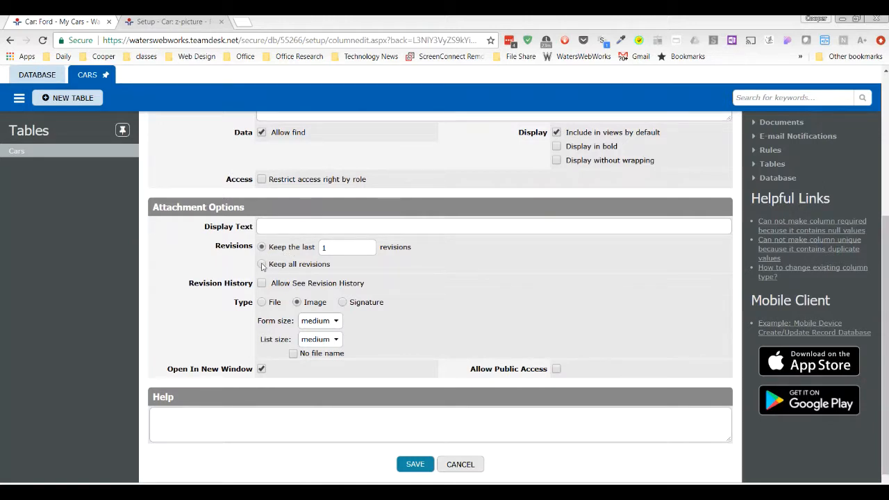
{"action": "left_click", "coordinate": [261, 265]}
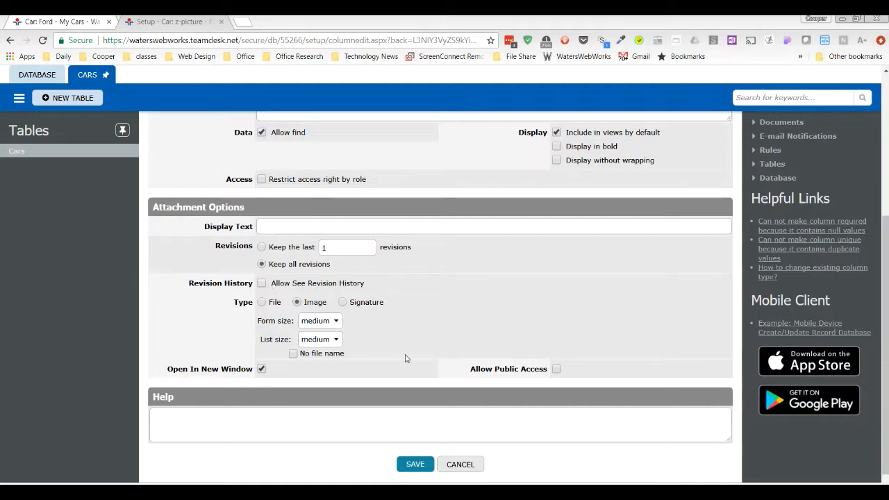
{"action": "scroll", "coordinate": [406, 357], "scroll_direction": "down", "scroll_amount": 1}
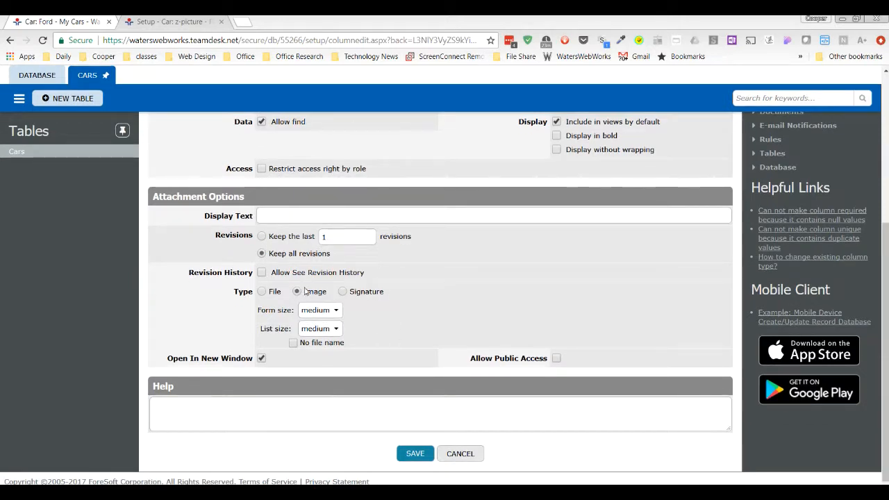
{"action": "left_click", "coordinate": [268, 295]}
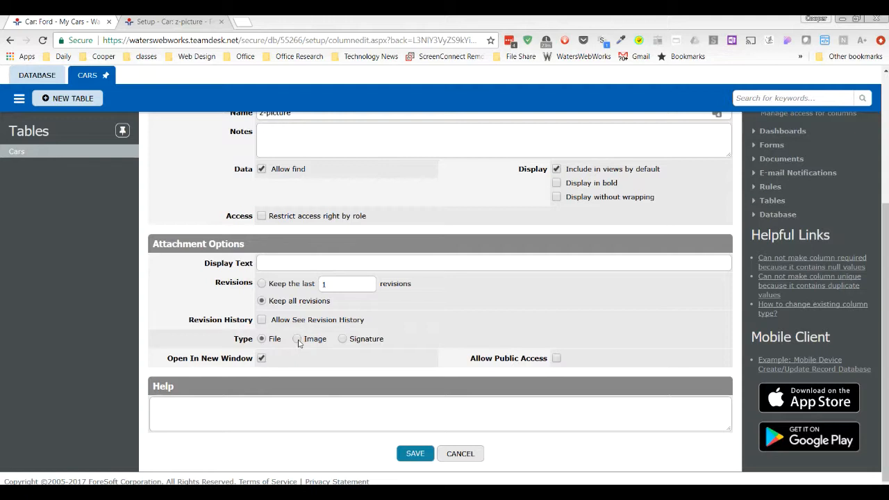
{"action": "left_click", "coordinate": [301, 339]}
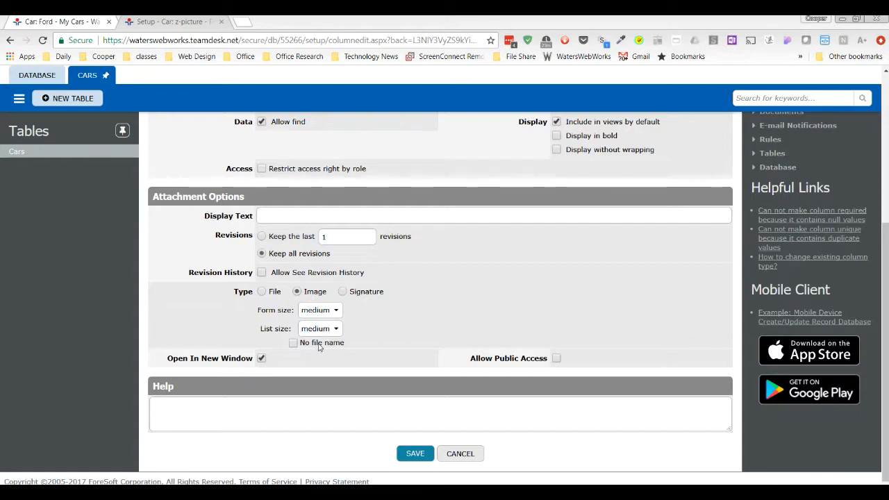
{"action": "left_click", "coordinate": [338, 313]}
{"action": "left_click", "coordinate": [353, 317]}
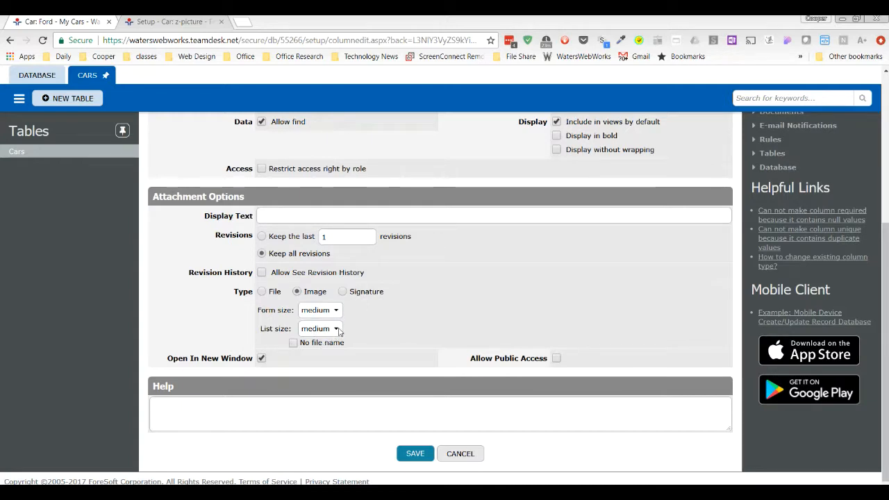
Set the z-picture column's list size to large, leave No file name disabled, and save the column.
{"action": "left_click", "coordinate": [333, 332]}
{"action": "left_click", "coordinate": [327, 351]}
{"action": "key", "text": "Down"}
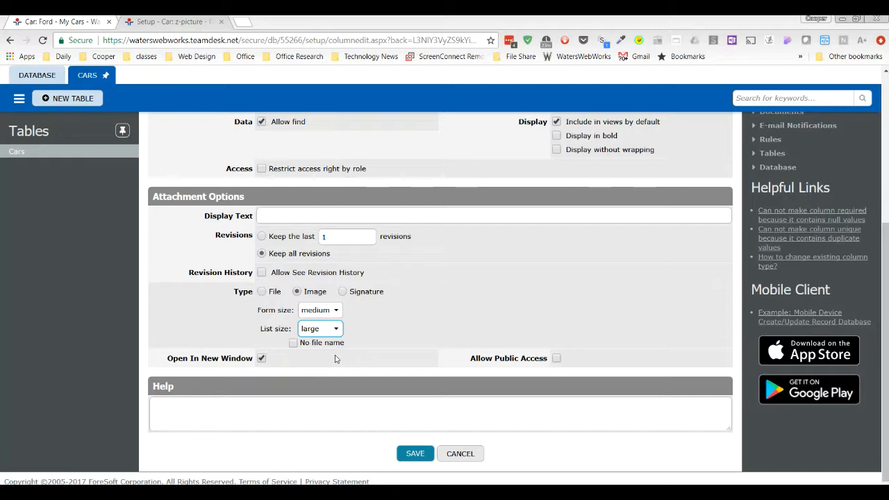
{"action": "left_click", "coordinate": [293, 343]}
{"action": "left_click", "coordinate": [293, 344]}
{"action": "left_click", "coordinate": [416, 453]}
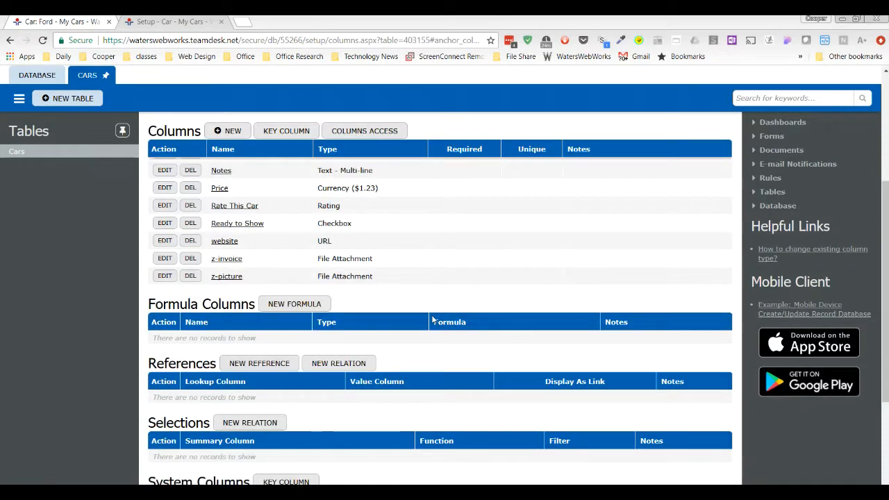
Return to the Ford record, reload it, and open it for editing at the z-picture field.
{"action": "left_click", "coordinate": [163, 22]}
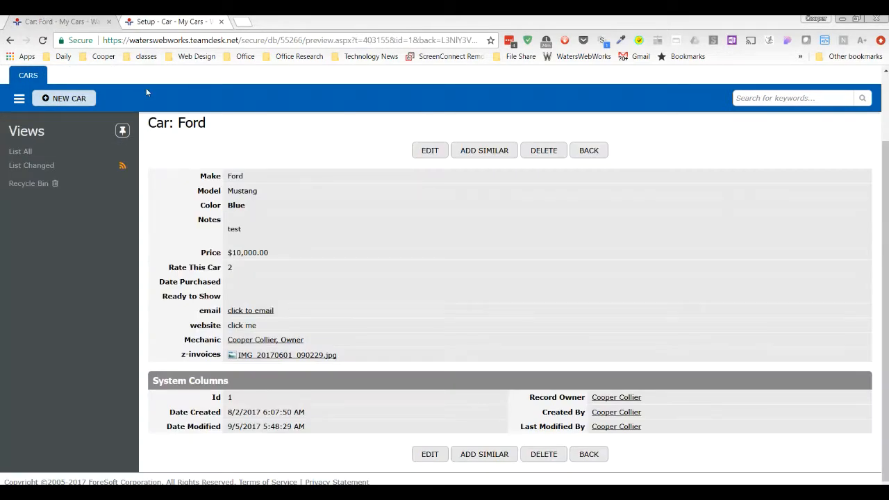
{"action": "left_click", "coordinate": [41, 39]}
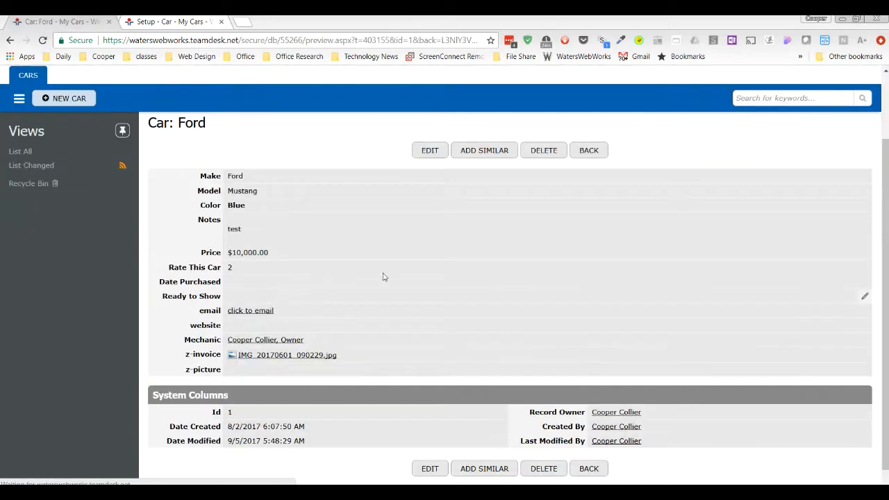
{"action": "left_click", "coordinate": [429, 151]}
{"action": "scroll", "coordinate": [343, 354], "scroll_direction": "down", "scroll_amount": 2}
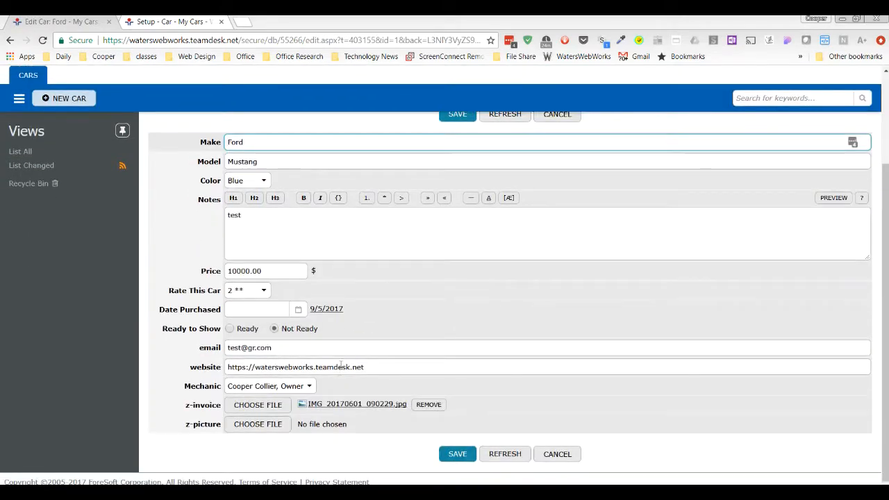
Attach IMG_20170601_090229.jpg from the Desktop to the Ford record's z-picture field and save the record.
{"action": "left_click", "coordinate": [279, 427]}
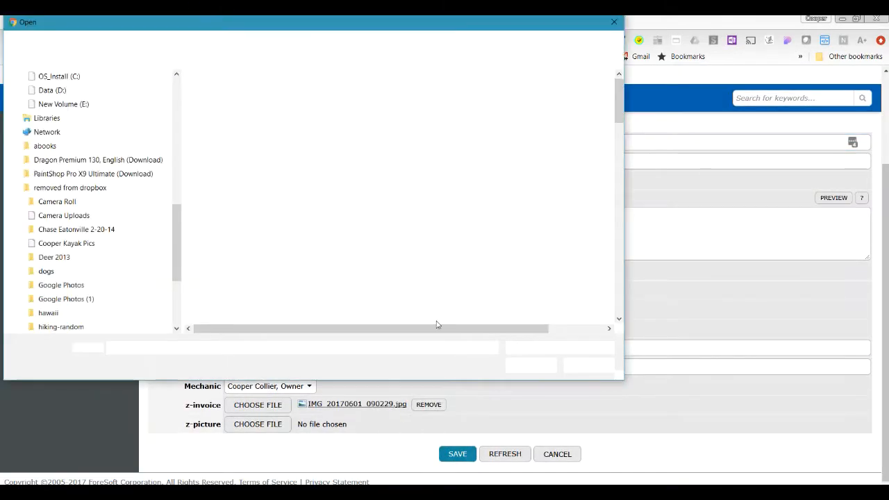
{"action": "scroll", "coordinate": [389, 209], "scroll_direction": "down", "scroll_amount": 1}
{"action": "scroll", "coordinate": [380, 246], "scroll_direction": "down", "scroll_amount": 4}
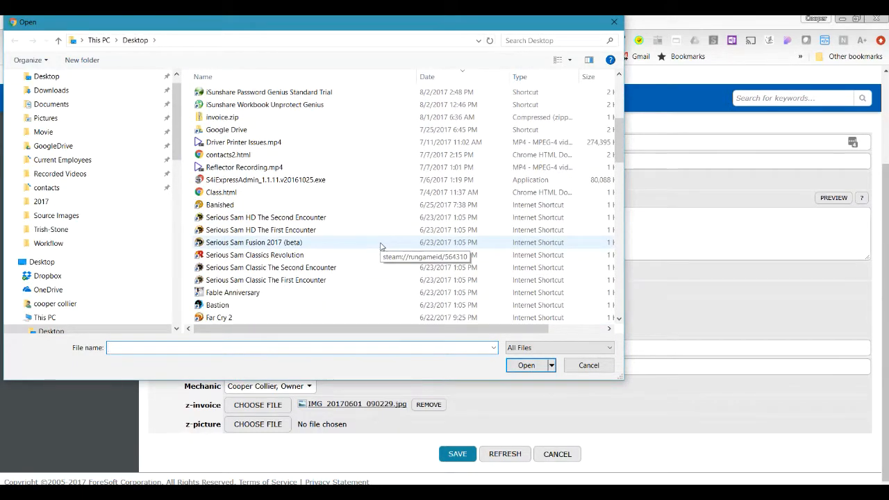
{"action": "scroll", "coordinate": [380, 246], "scroll_direction": "down", "scroll_amount": 3}
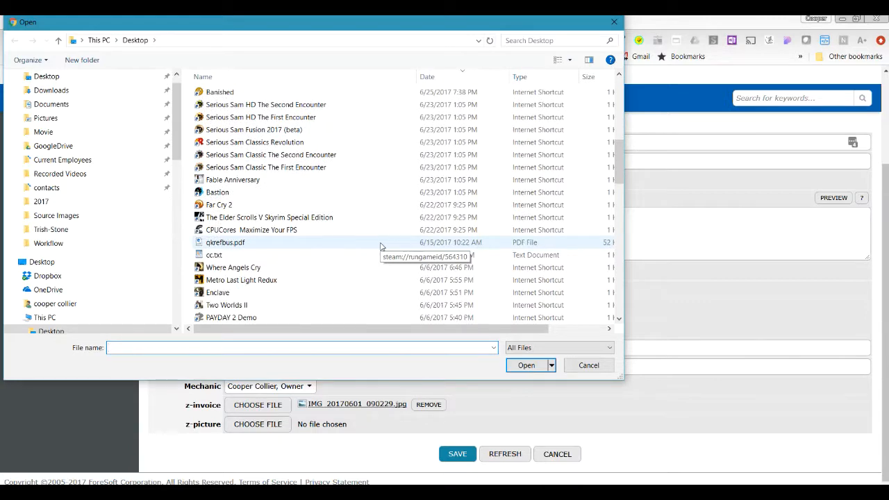
{"action": "scroll", "coordinate": [380, 246], "scroll_direction": "down", "scroll_amount": 6}
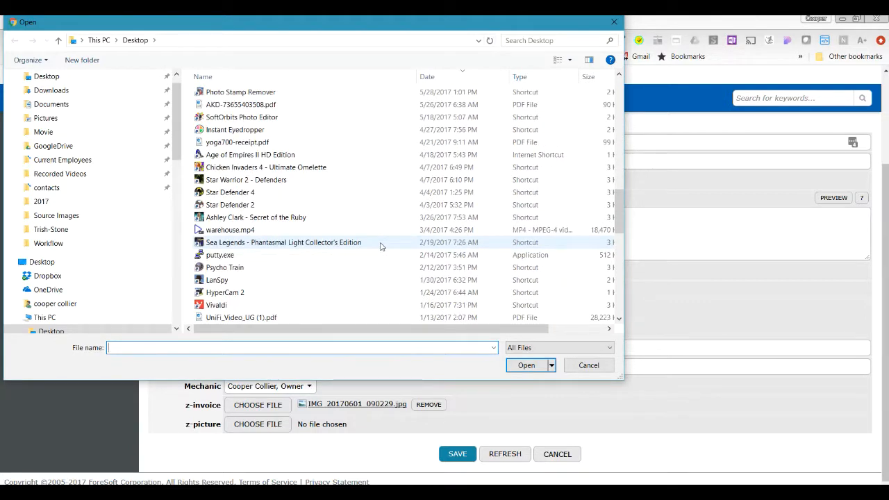
{"action": "scroll", "coordinate": [380, 246], "scroll_direction": "up", "scroll_amount": 3}
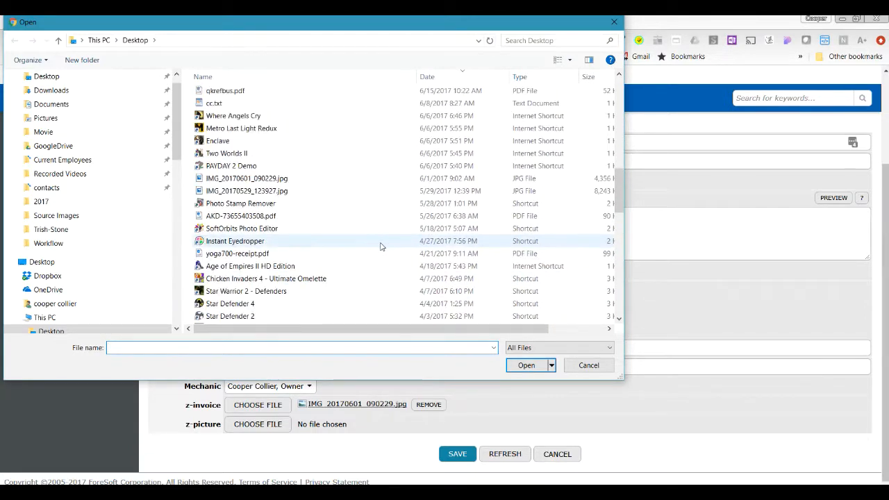
{"action": "left_click", "coordinate": [267, 179]}
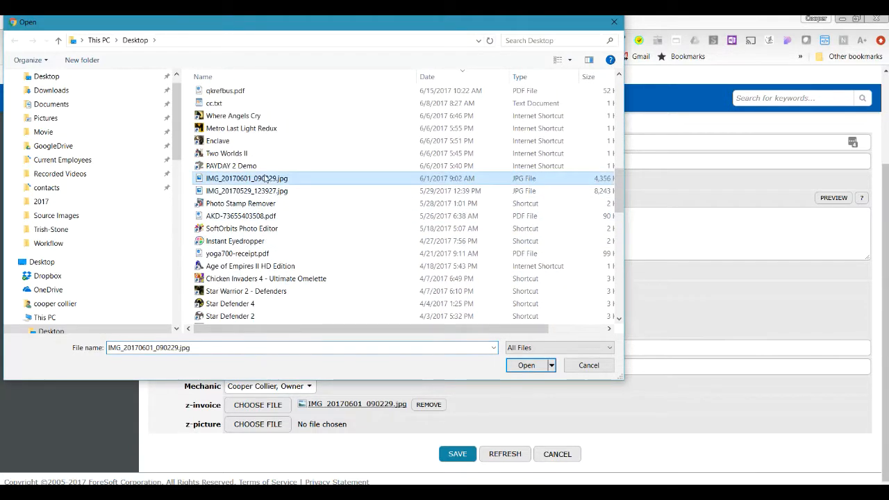
{"action": "left_click", "coordinate": [526, 365]}
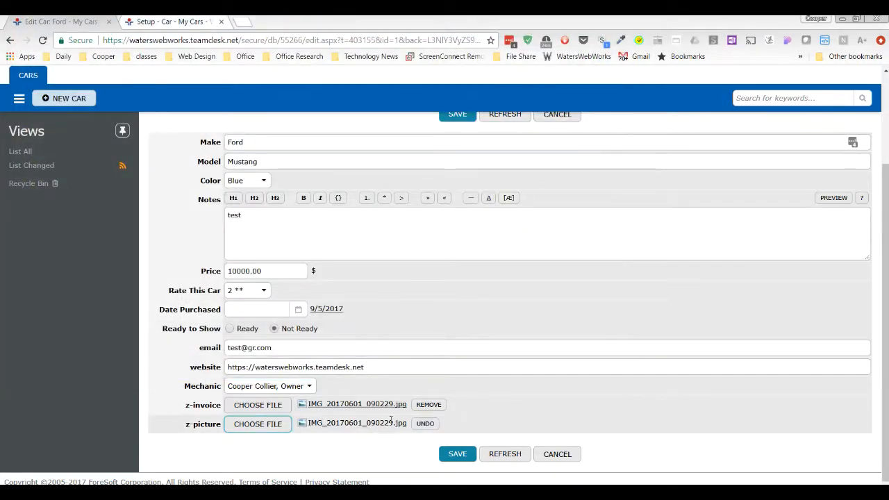
{"action": "left_click", "coordinate": [460, 455]}
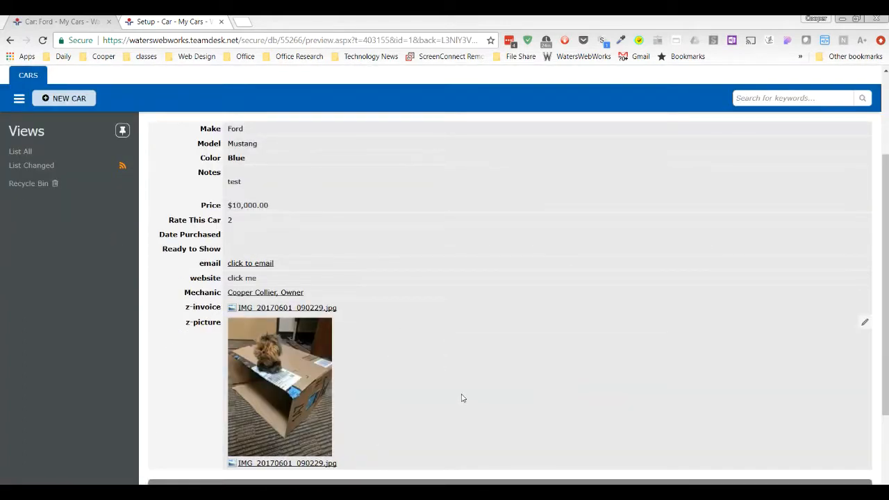
Check the picture on the Ford record's form, then go back to the Cars list to check it there.
{"action": "scroll", "coordinate": [462, 396], "scroll_direction": "down", "scroll_amount": 2}
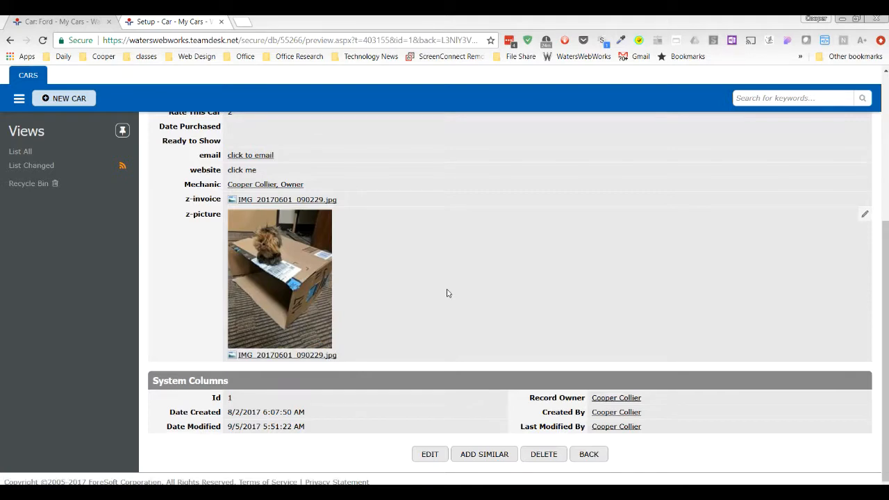
{"action": "scroll", "coordinate": [450, 293], "scroll_direction": "up", "scroll_amount": 3}
{"action": "left_click", "coordinate": [596, 168]}
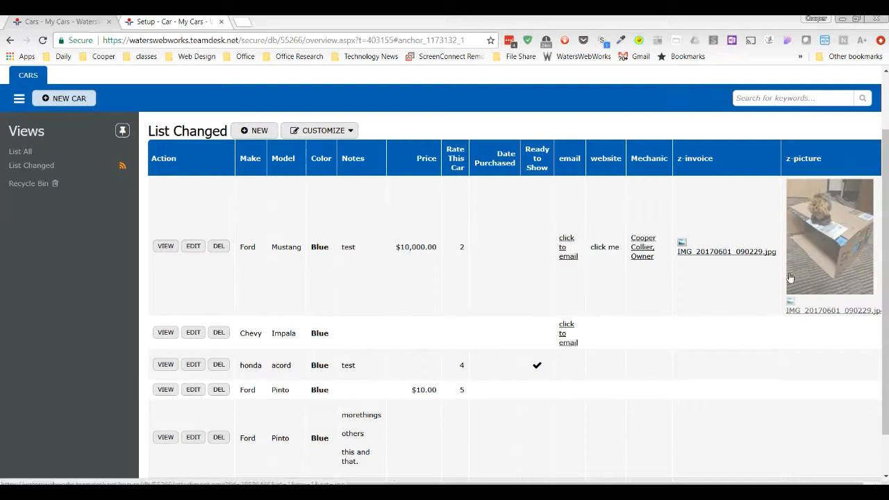
Edit the z-picture column to enable No file name, set List size to small and Form size to large, and save it.
{"action": "left_click", "coordinate": [166, 21]}
{"action": "left_click", "coordinate": [165, 276]}
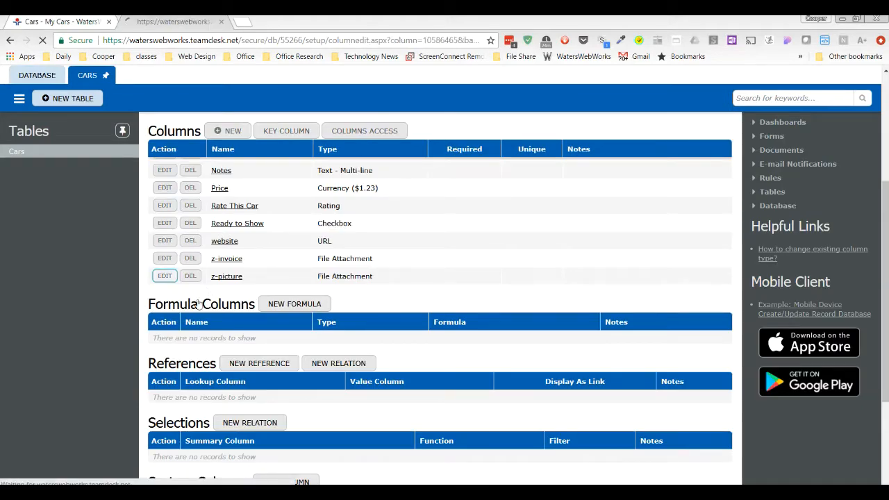
{"action": "scroll", "coordinate": [437, 324], "scroll_direction": "down", "scroll_amount": 4}
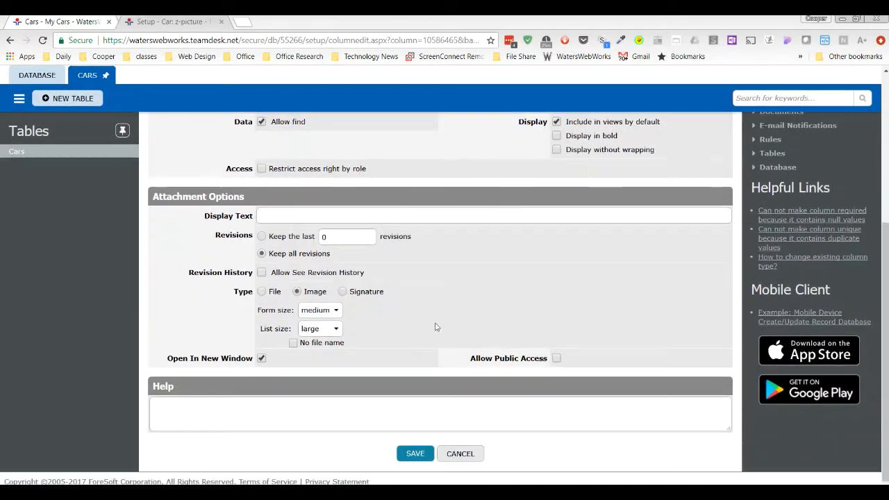
{"action": "left_click", "coordinate": [293, 343]}
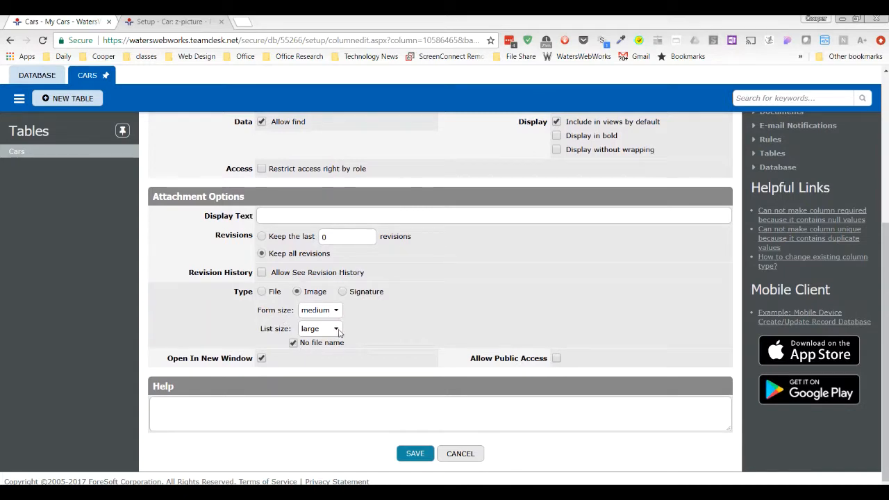
{"action": "left_click", "coordinate": [338, 332]}
{"action": "left_click", "coordinate": [323, 343]}
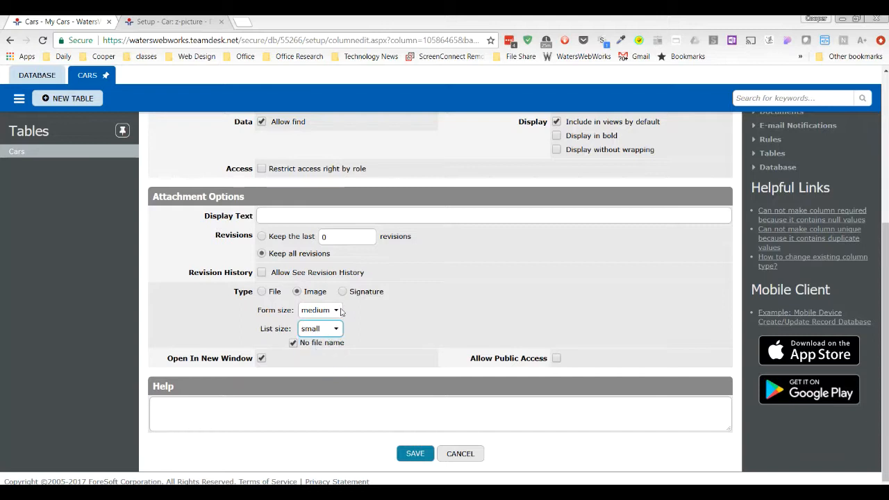
{"action": "left_click", "coordinate": [338, 311]}
{"action": "left_click", "coordinate": [312, 339]}
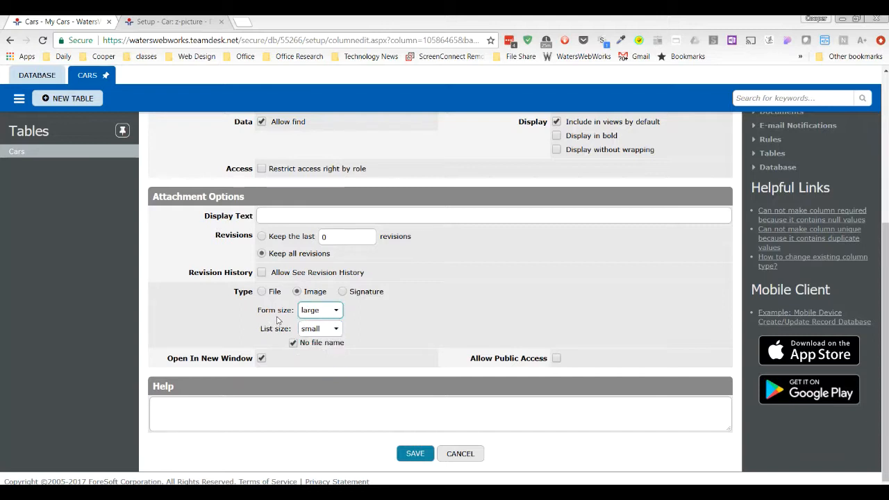
{"action": "left_click", "coordinate": [415, 454]}
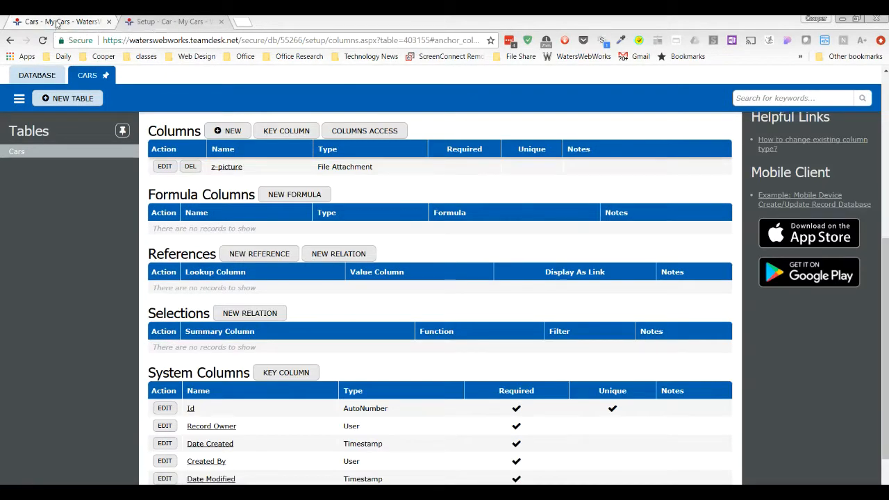
Reload the Cars list, check the z-picture thumbnail, and view the Ford record to examine the image's form size.
{"action": "left_click", "coordinate": [60, 22]}
{"action": "key", "text": "F5"}
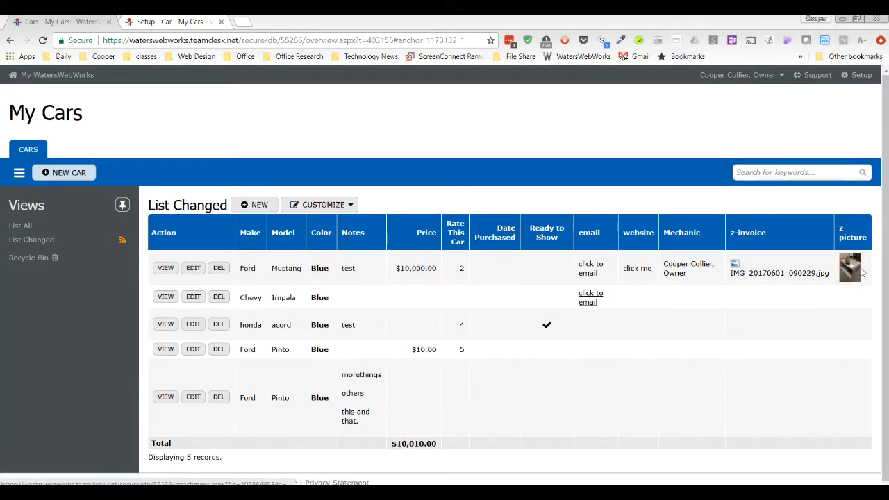
{"action": "left_click", "coordinate": [165, 268]}
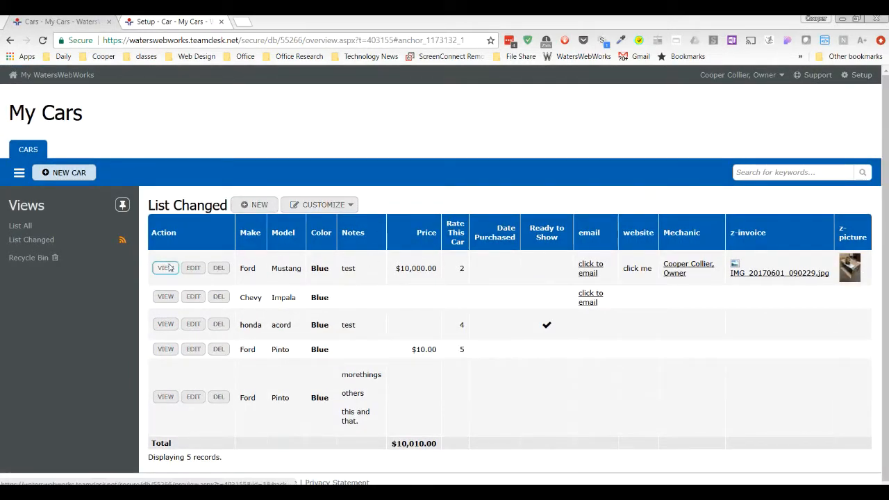
{"action": "scroll", "coordinate": [449, 322], "scroll_direction": "down", "scroll_amount": 5}
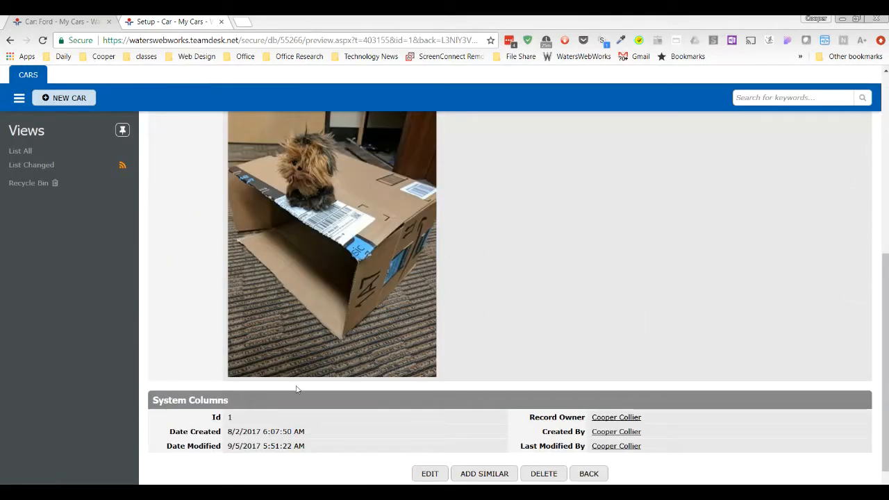
{"action": "scroll", "coordinate": [456, 394], "scroll_direction": "up", "scroll_amount": 2}
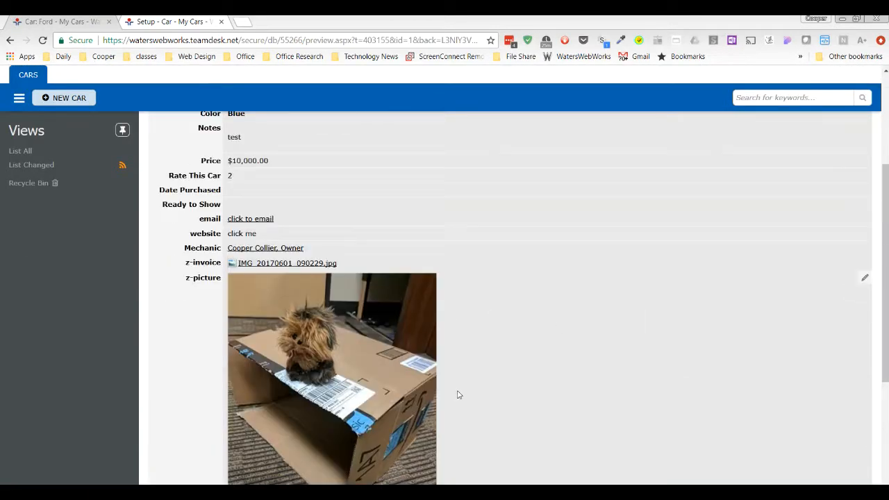
{"action": "scroll", "coordinate": [289, 370], "scroll_direction": "down", "scroll_amount": 2}
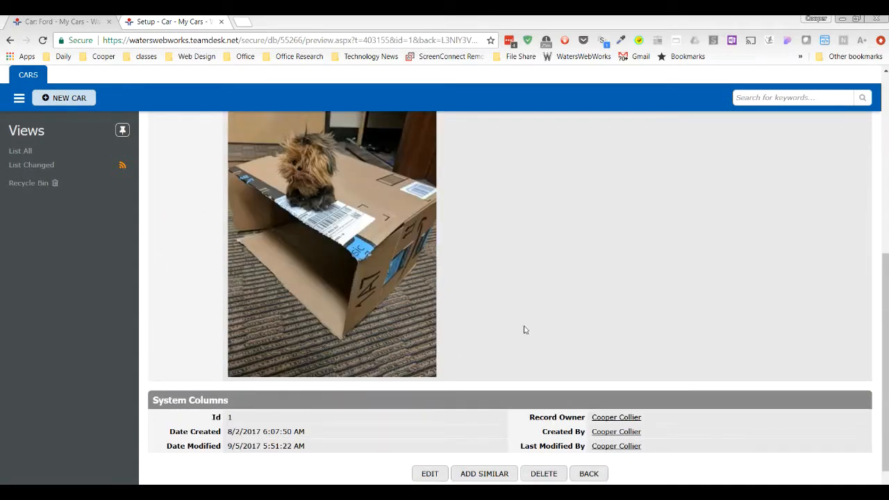
{"action": "scroll", "coordinate": [540, 324], "scroll_direction": "up", "scroll_amount": 2}
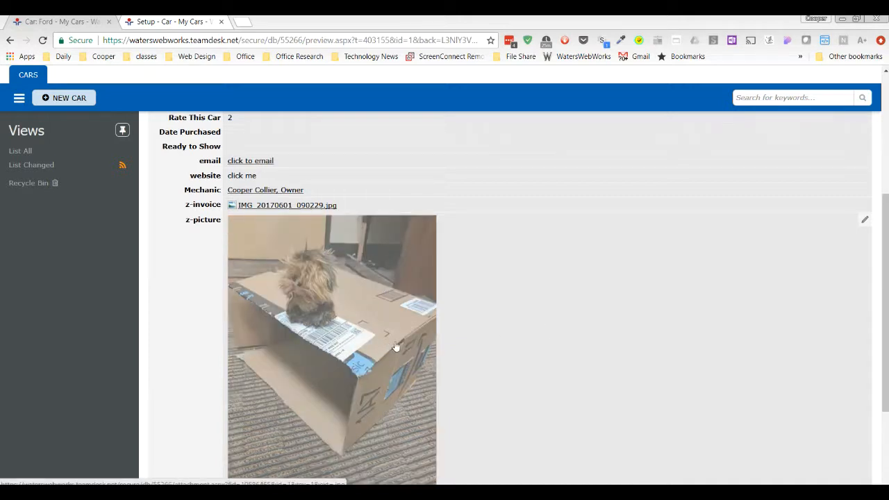
Delete the z-picture column from the Cars table's column setup.
{"action": "left_click", "coordinate": [179, 23]}
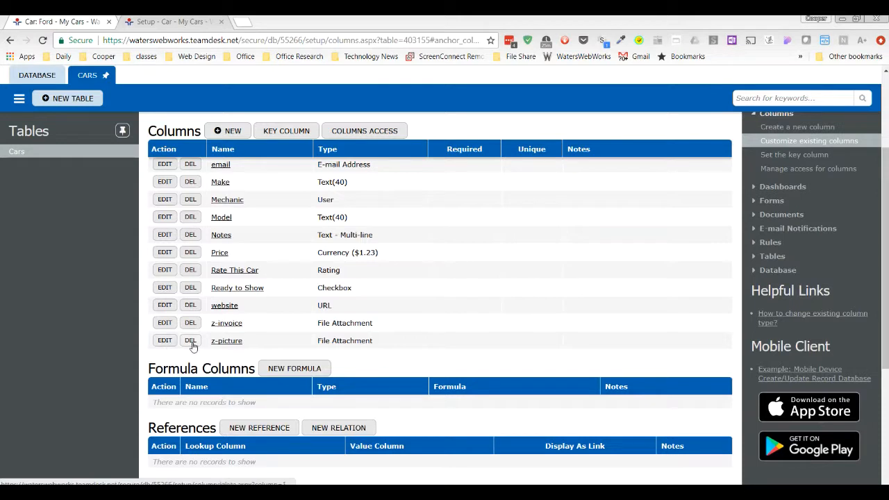
{"action": "left_click", "coordinate": [191, 341]}
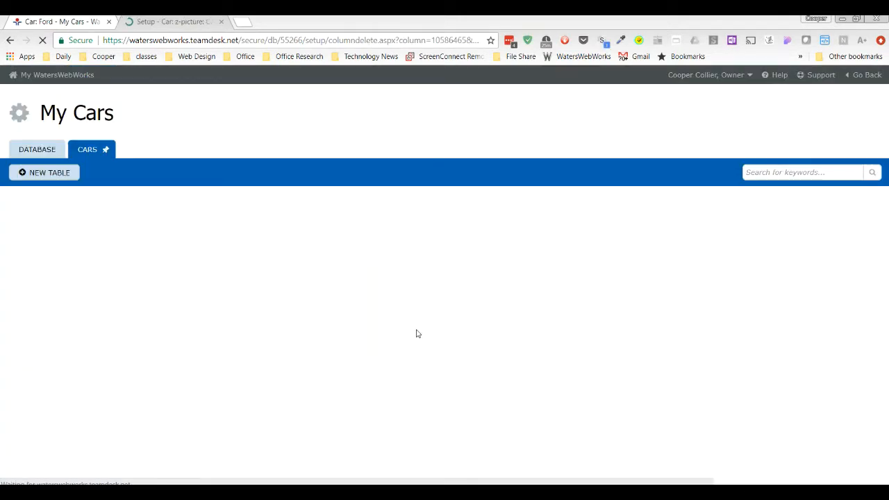
{"action": "left_click", "coordinate": [512, 340]}
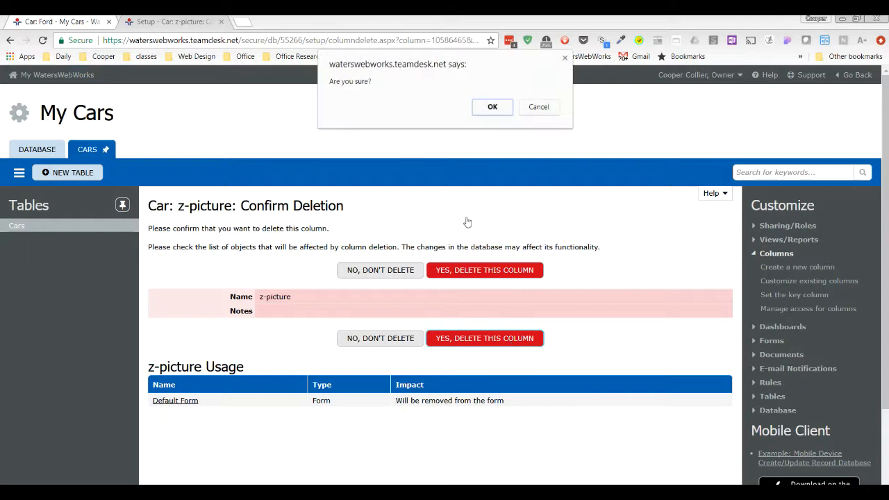
{"action": "left_click", "coordinate": [501, 109]}
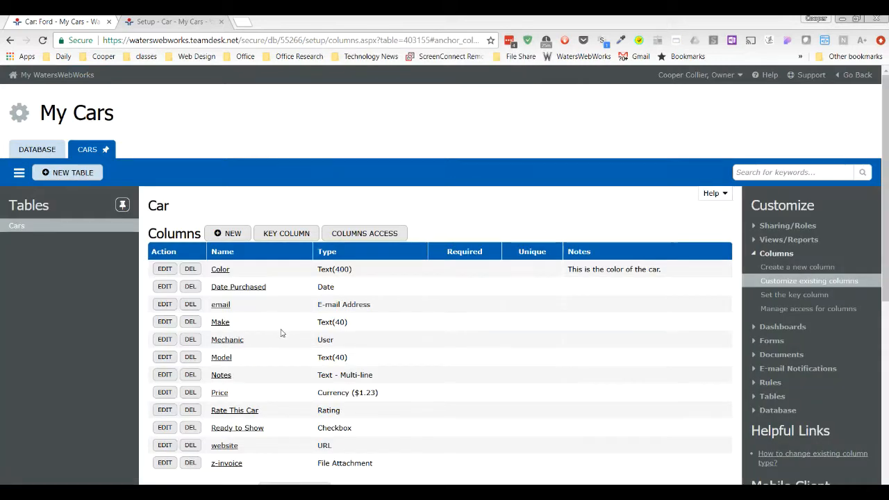
Create a new File Attachment column named z-signiture in the Cars table and save it.
{"action": "left_click", "coordinate": [229, 234]}
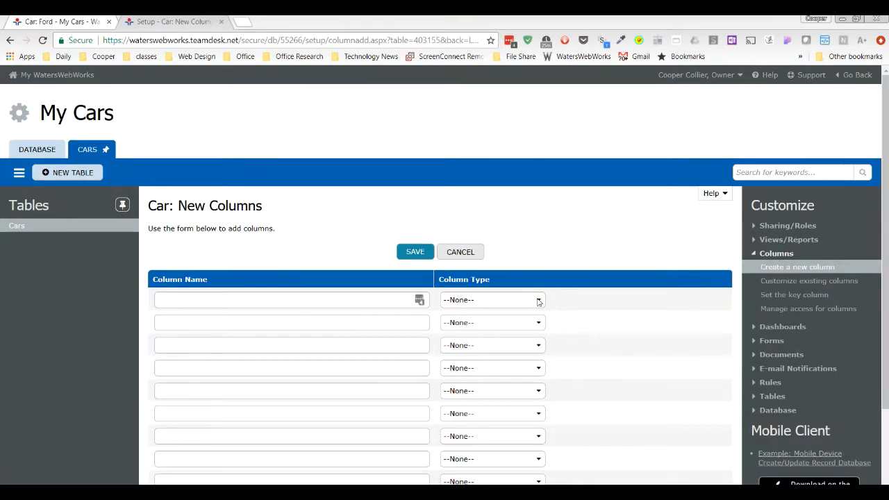
{"action": "left_click", "coordinate": [539, 300]}
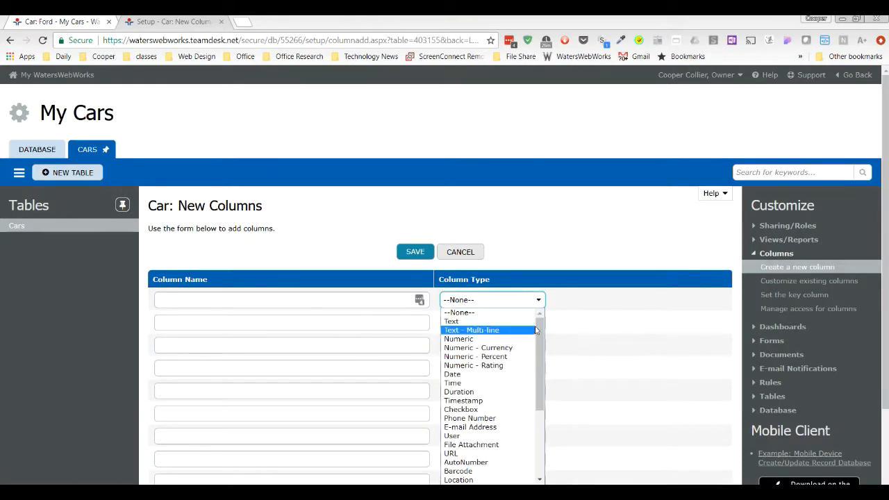
{"action": "scroll", "coordinate": [511, 407], "scroll_direction": "down", "scroll_amount": 2}
{"action": "left_click", "coordinate": [510, 406]}
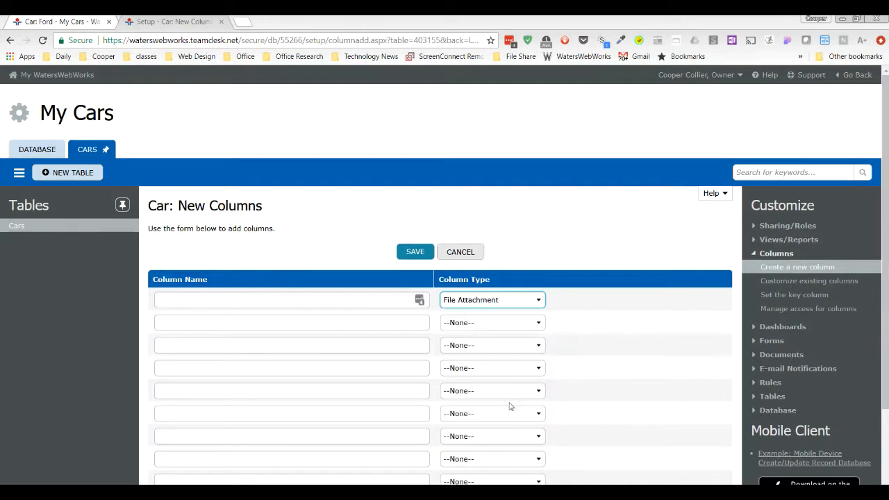
{"action": "left_click", "coordinate": [235, 303]}
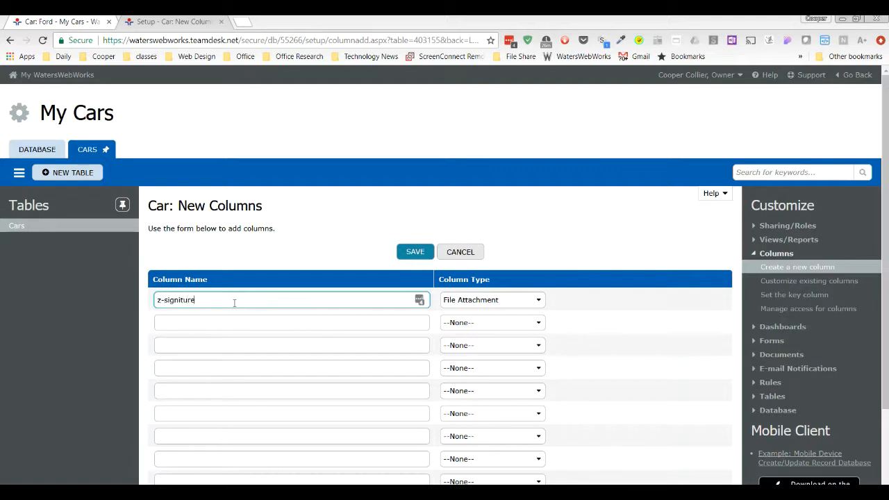
{"action": "left_click", "coordinate": [415, 254]}
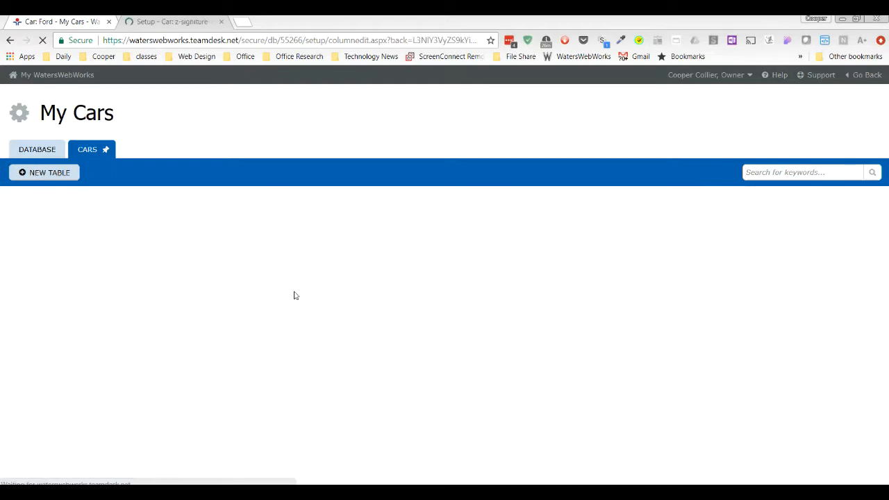
Set the z-signiture column's attachment type to Signature and its list size to small, and save the column.
{"action": "scroll", "coordinate": [314, 280], "scroll_direction": "down", "scroll_amount": 3}
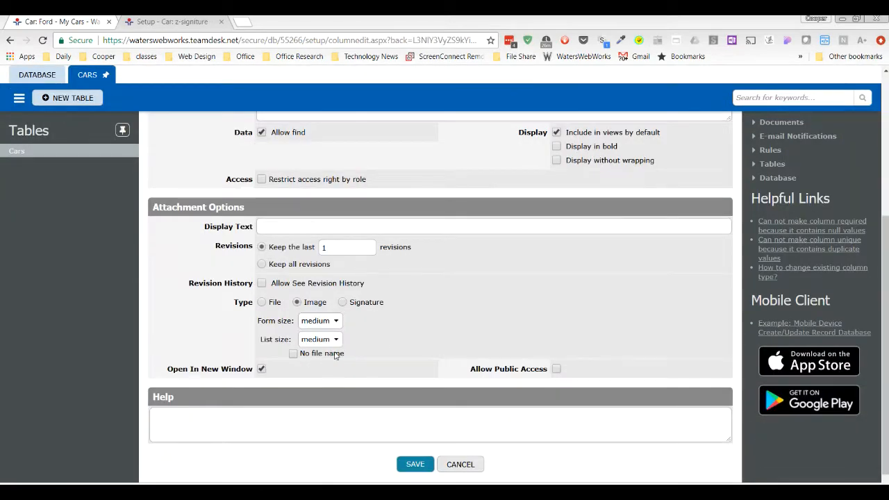
{"action": "left_click", "coordinate": [343, 302]}
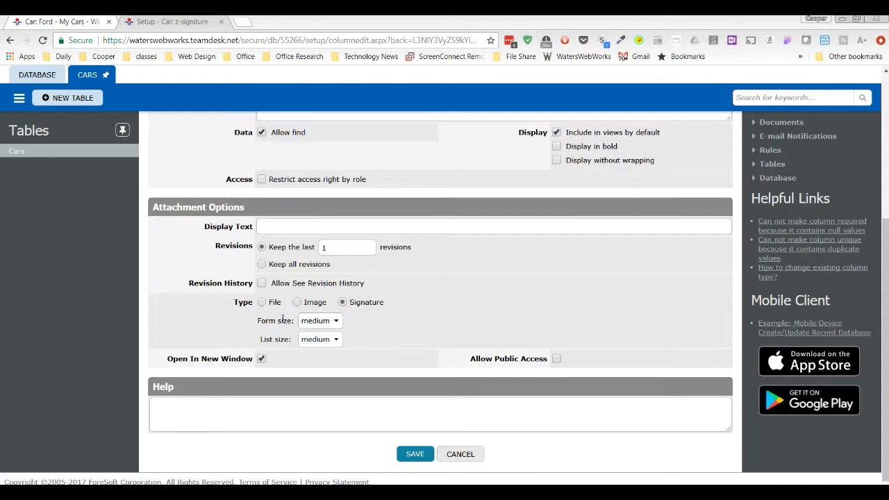
{"action": "left_click", "coordinate": [336, 340]}
{"action": "left_click", "coordinate": [325, 350]}
{"action": "left_click", "coordinate": [416, 455]}
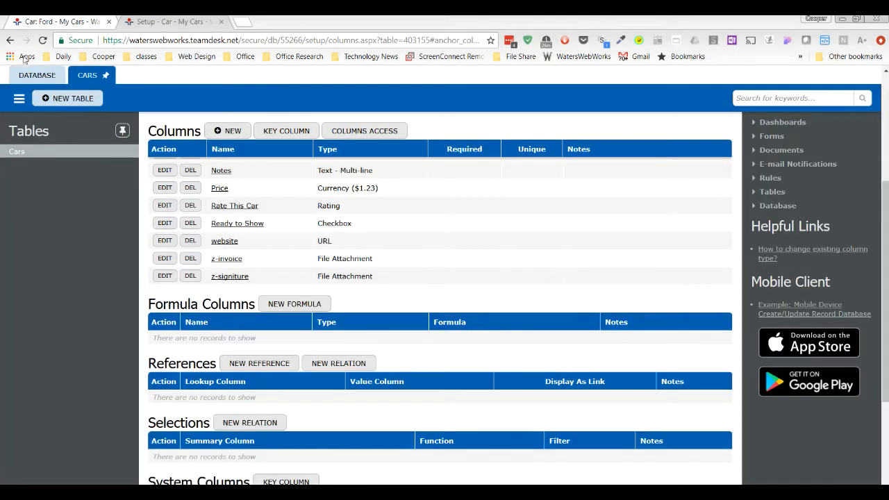
Return from the Ford record to the Cars list to check the z-signiture column.
{"action": "left_click", "coordinate": [43, 23]}
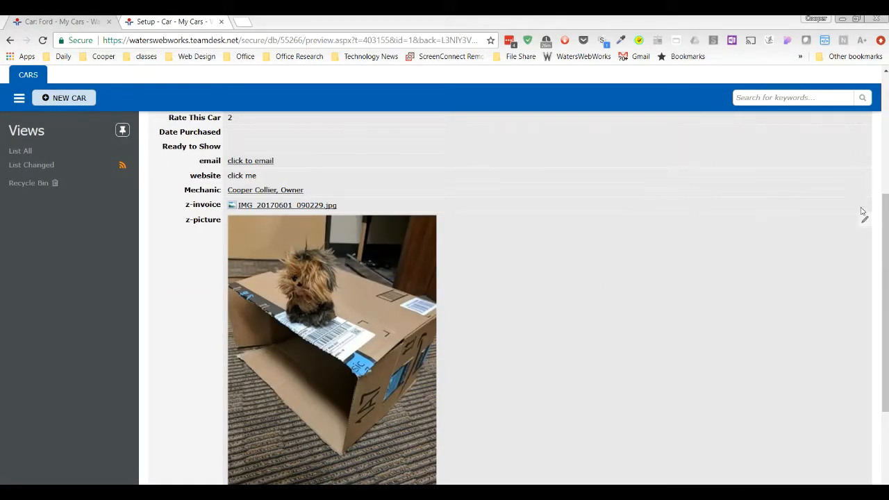
{"action": "scroll", "coordinate": [886, 278], "scroll_direction": "up", "scroll_amount": 3}
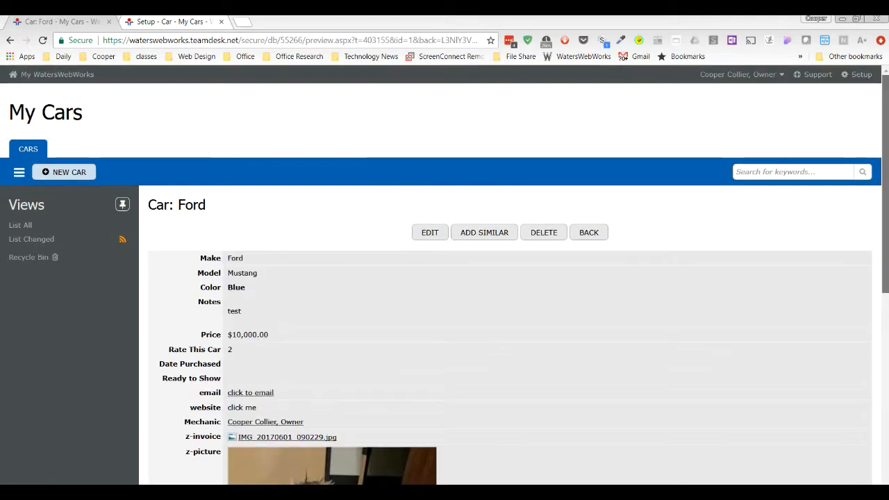
{"action": "left_click", "coordinate": [602, 236]}
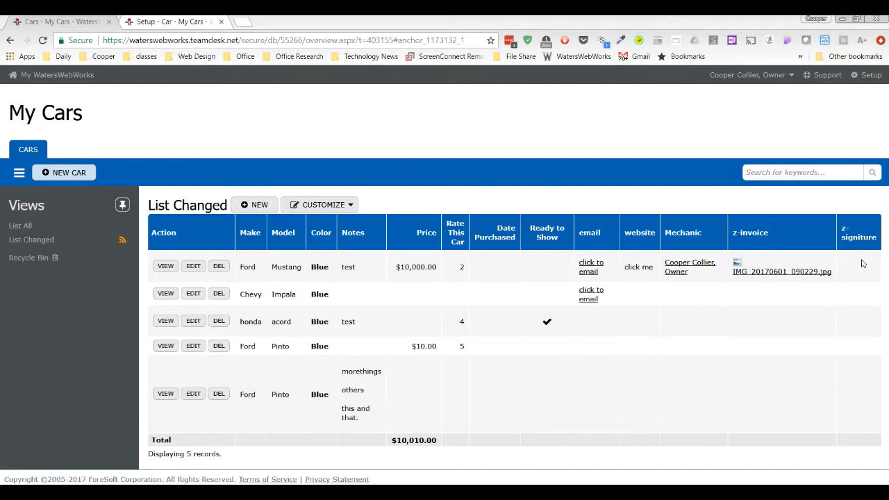
Edit the Ford Mustang record, sign the z-signiture field with a handwritten first name, and save the record.
{"action": "left_click", "coordinate": [193, 266]}
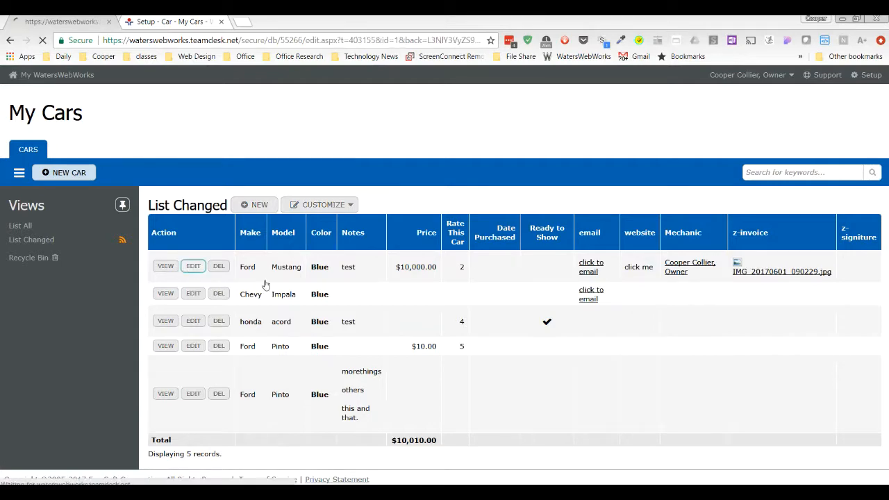
{"action": "scroll", "coordinate": [459, 331], "scroll_direction": "down", "scroll_amount": 3}
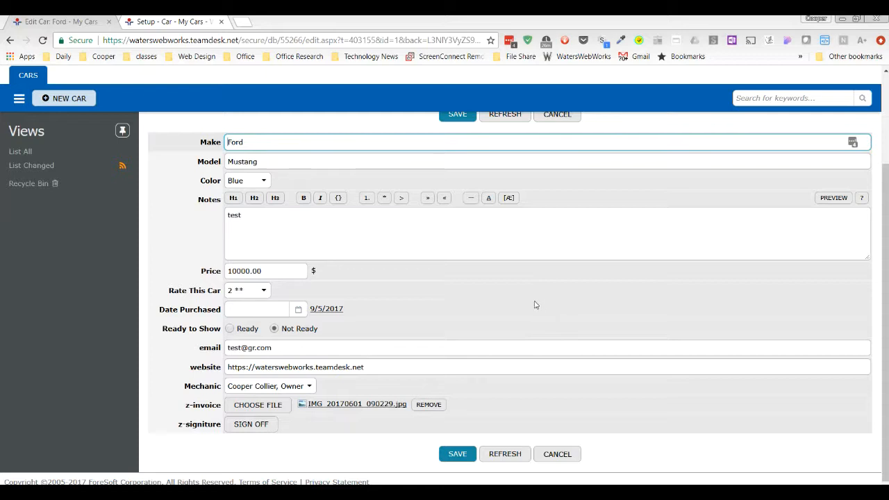
{"action": "left_click", "coordinate": [263, 430]}
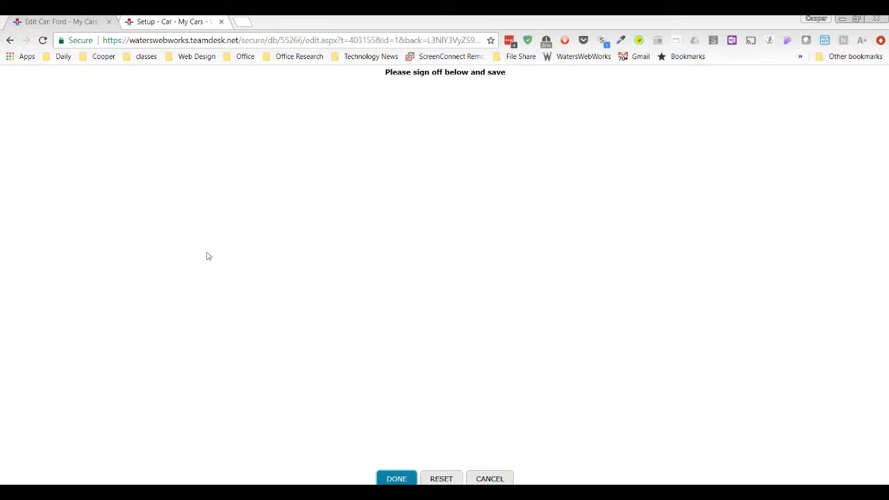
{"action": "mouse_move", "coordinate": [202, 189]}
{"action": "left_mouse_down"}
{"action": "mouse_move", "coordinate": [193, 241]}
{"action": "mouse_move", "coordinate": [232, 220]}
{"action": "mouse_move", "coordinate": [235, 235]}
{"action": "mouse_move", "coordinate": [296, 197]}
{"action": "mouse_move", "coordinate": [297, 278]}
{"action": "mouse_move", "coordinate": [300, 221]}
{"action": "mouse_move", "coordinate": [334, 196]}
{"action": "mouse_move", "coordinate": [341, 209]}
{"action": "mouse_move", "coordinate": [351, 193]}
{"action": "left_mouse_up"}
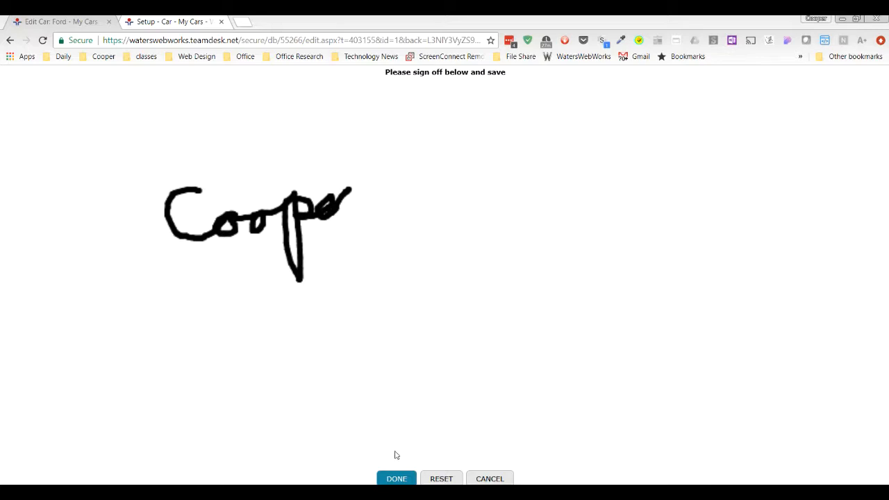
{"action": "left_click", "coordinate": [397, 479]}
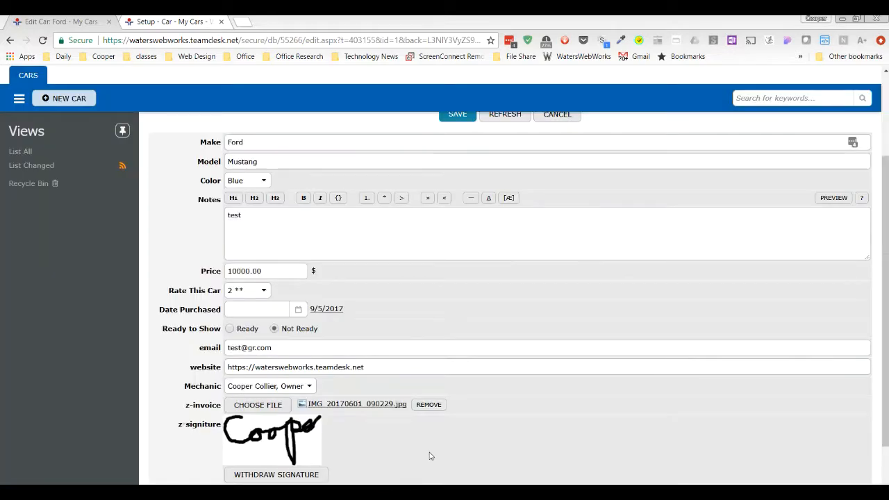
{"action": "scroll", "coordinate": [401, 379], "scroll_direction": "down", "scroll_amount": 1}
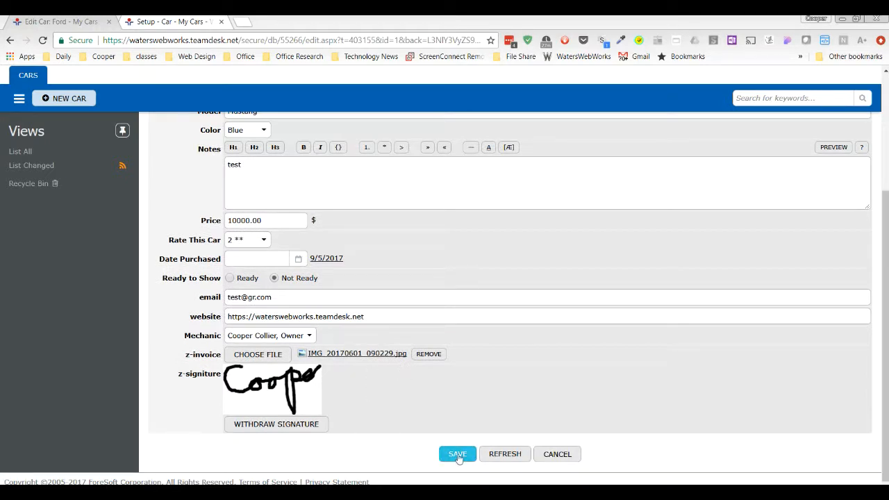
{"action": "left_click", "coordinate": [458, 456]}
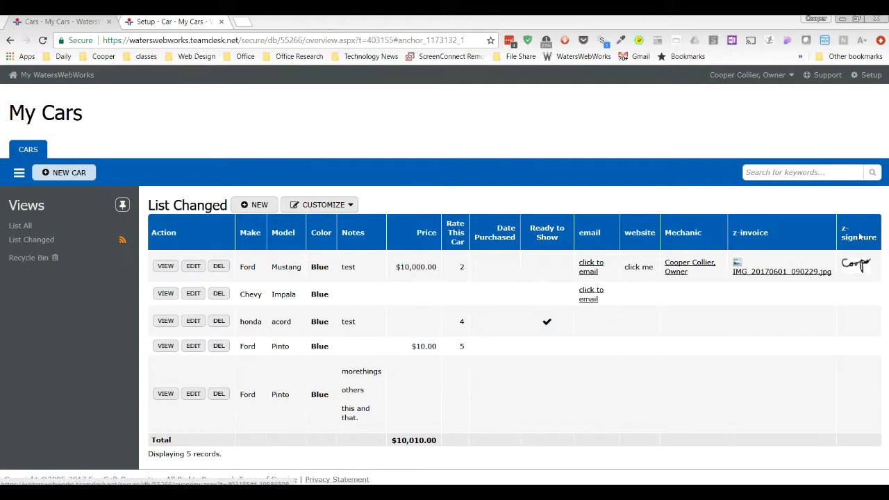
Reopen the Ford Mustang record for editing and withdraw its signature from the z-signiture field.
{"action": "left_click", "coordinate": [194, 268]}
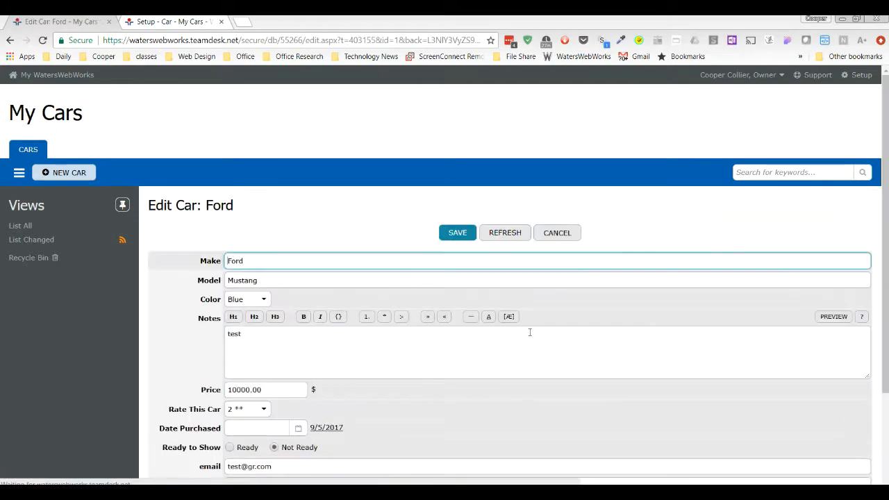
{"action": "scroll", "coordinate": [530, 332], "scroll_direction": "down", "scroll_amount": 3}
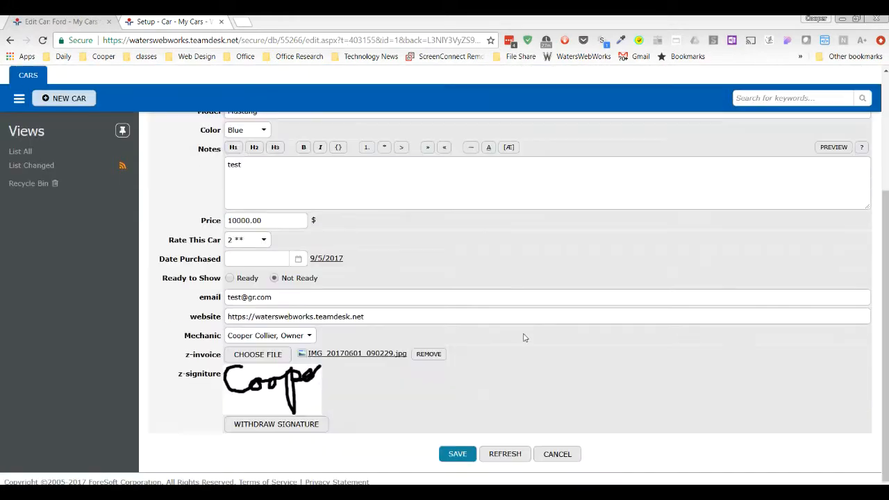
{"action": "left_click", "coordinate": [268, 423]}
{"action": "left_click", "coordinate": [492, 107]}
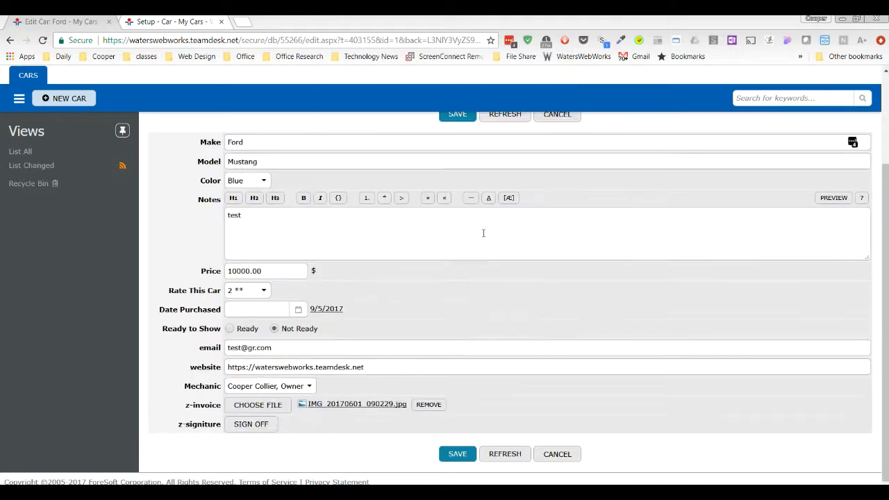
Sign the z-signiture field with a freehand sailboat and waves drawing, and save the Ford Mustang record.
{"action": "left_click", "coordinate": [255, 428]}
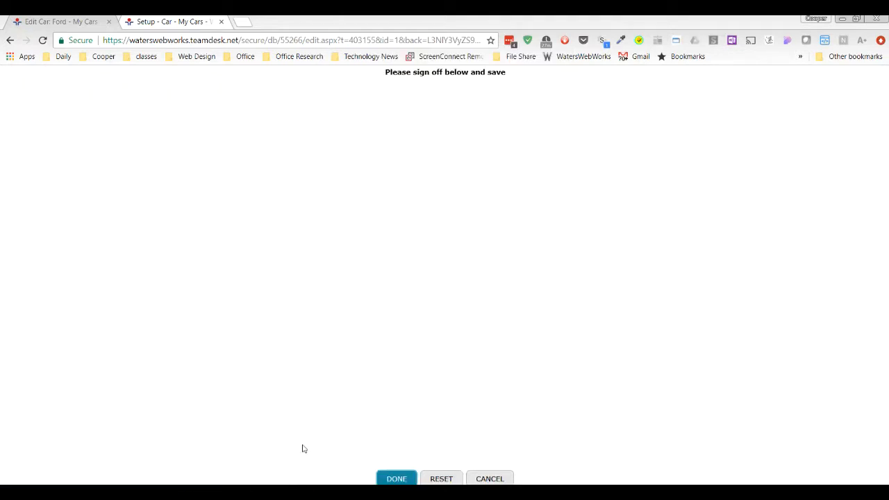
{"action": "mouse_move", "coordinate": [262, 295]}
{"action": "left_mouse_down"}
{"action": "mouse_move", "coordinate": [341, 125]}
{"action": "mouse_move", "coordinate": [383, 264]}
{"action": "mouse_move", "coordinate": [262, 311]}
{"action": "left_mouse_up"}
{"action": "mouse_move", "coordinate": [356, 144]}
{"action": "left_mouse_down"}
{"action": "mouse_move", "coordinate": [457, 193]}
{"action": "mouse_move", "coordinate": [378, 240]}
{"action": "mouse_move", "coordinate": [393, 302]}
{"action": "left_mouse_up"}
{"action": "mouse_move", "coordinate": [290, 362]}
{"action": "left_mouse_down"}
{"action": "mouse_move", "coordinate": [479, 226]}
{"action": "mouse_move", "coordinate": [491, 254]}
{"action": "mouse_move", "coordinate": [439, 345]}
{"action": "mouse_move", "coordinate": [306, 365]}
{"action": "left_mouse_up"}
{"action": "mouse_move", "coordinate": [176, 387]}
{"action": "left_mouse_down"}
{"action": "mouse_move", "coordinate": [204, 363]}
{"action": "mouse_move", "coordinate": [313, 390]}
{"action": "mouse_move", "coordinate": [333, 378]}
{"action": "left_mouse_up"}
{"action": "mouse_move", "coordinate": [419, 361]}
{"action": "left_mouse_down"}
{"action": "mouse_move", "coordinate": [429, 376]}
{"action": "mouse_move", "coordinate": [513, 374]}
{"action": "mouse_move", "coordinate": [726, 347]}
{"action": "left_mouse_up"}
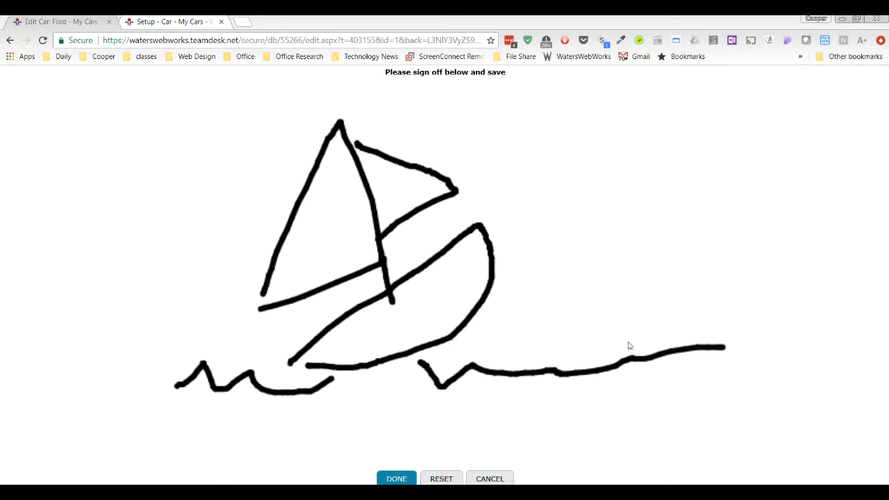
{"action": "left_click", "coordinate": [397, 478]}
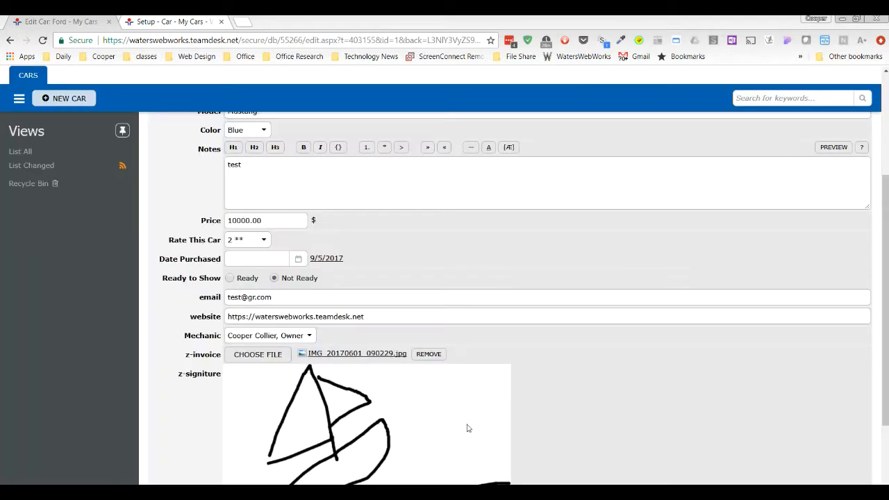
{"action": "scroll", "coordinate": [562, 368], "scroll_direction": "down", "scroll_amount": 2}
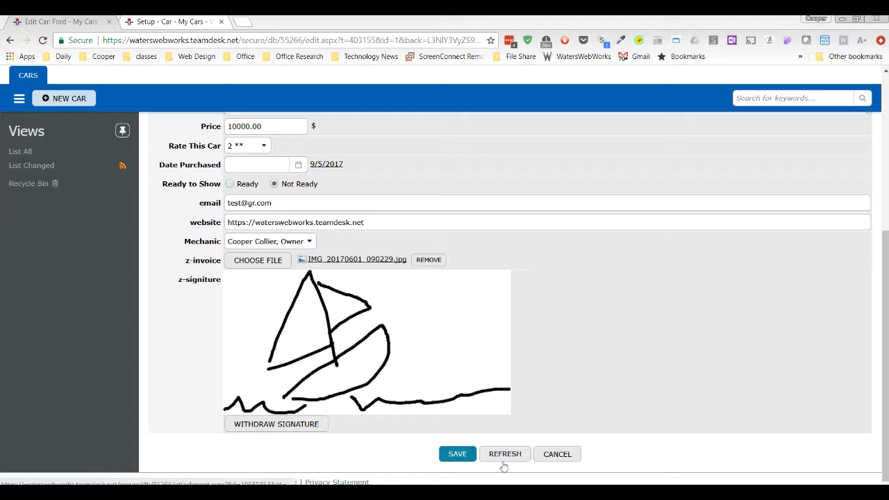
{"action": "left_click", "coordinate": [459, 456]}
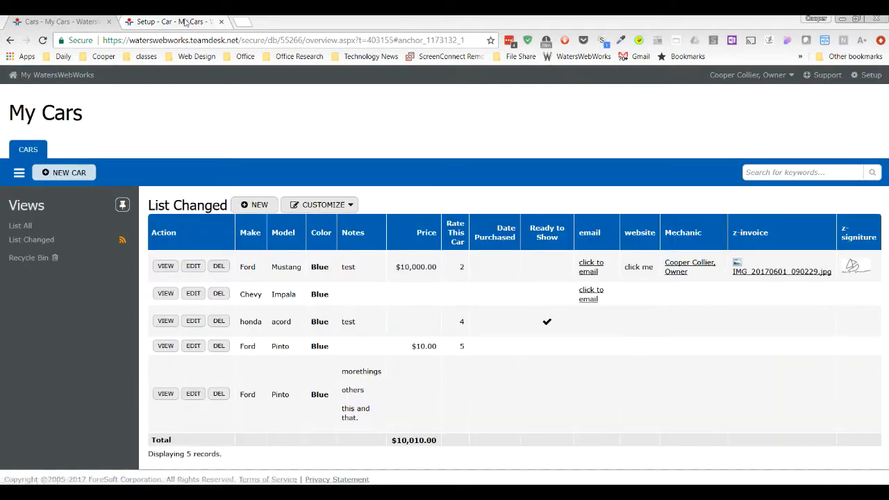
Edit the z-invoice column in the Cars setup, set its Display Text to "click here to see the file", and save it.
{"action": "left_click", "coordinate": [92, 22]}
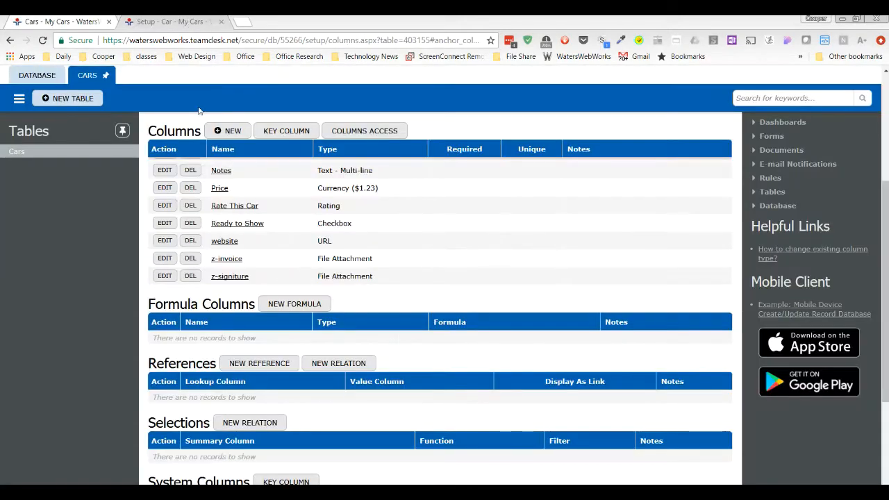
{"action": "left_click", "coordinate": [164, 258]}
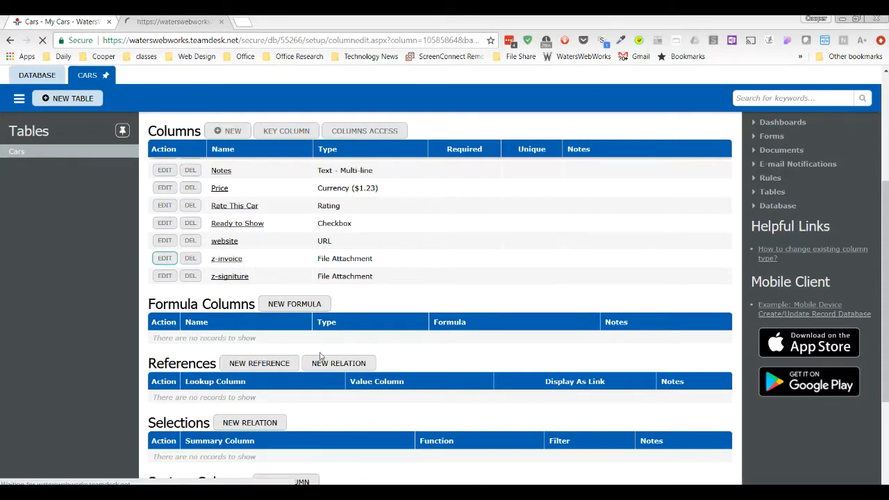
{"action": "scroll", "coordinate": [314, 368], "scroll_direction": "down", "scroll_amount": 3}
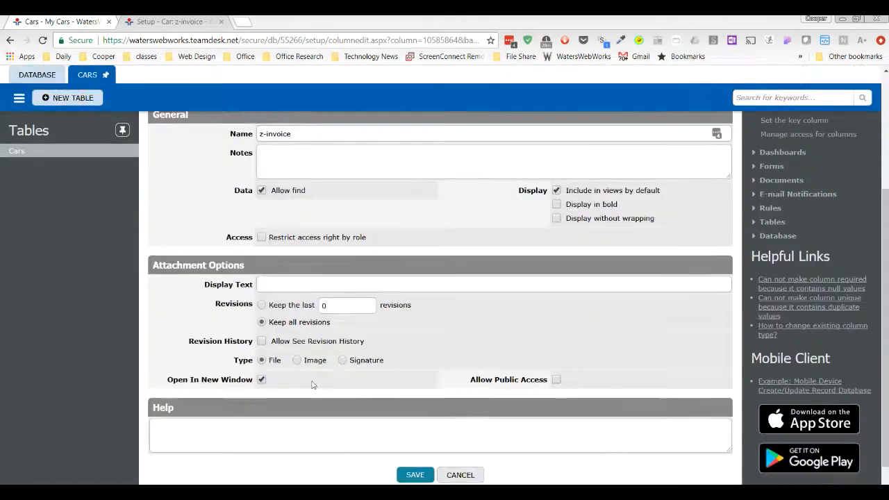
{"action": "left_click", "coordinate": [271, 286]}
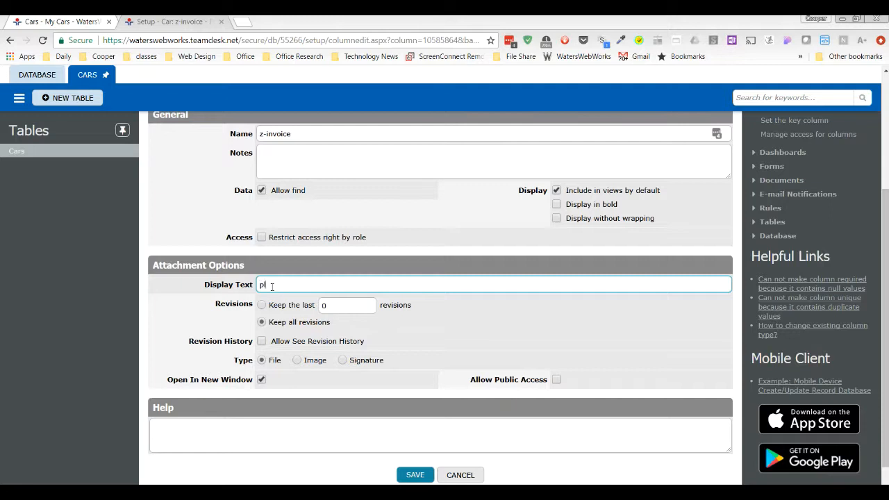
{"action": "type", "text": "click here to see the file"}
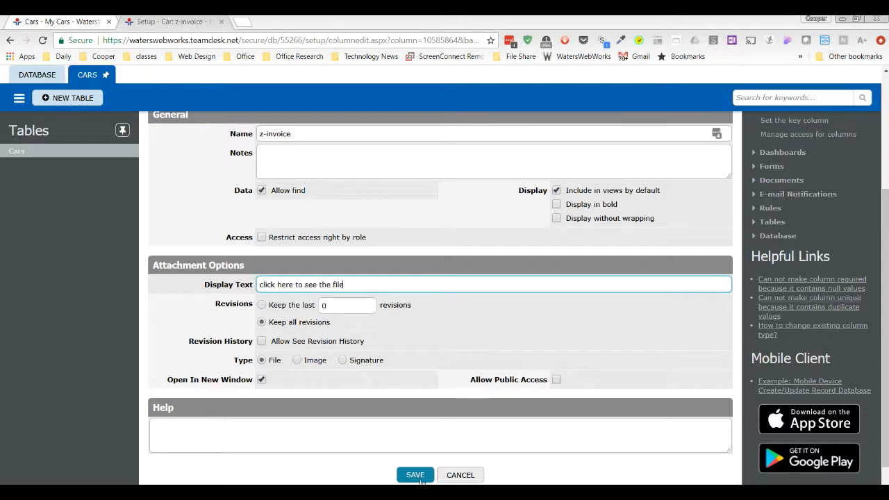
{"action": "left_click", "coordinate": [416, 475]}
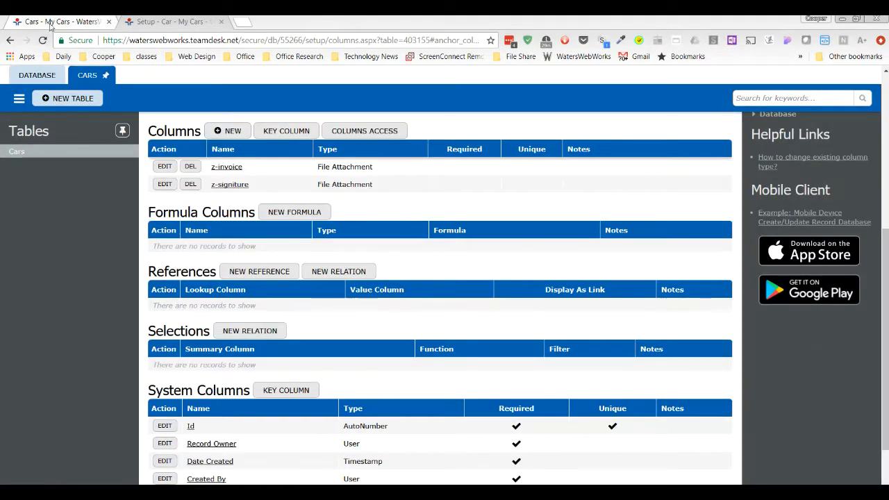
Check the z-invoice link text in the Cars list, open the Ford Mustang's attached file, and close it again.
{"action": "left_click", "coordinate": [50, 26]}
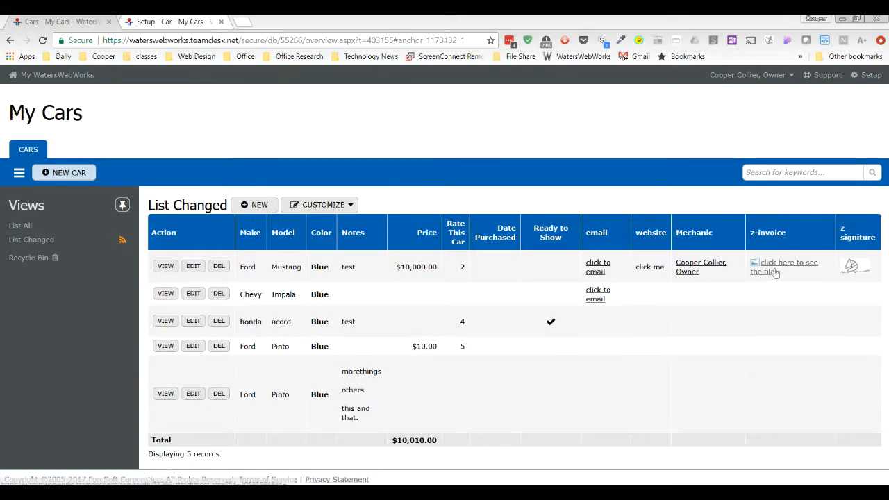
{"action": "left_click", "coordinate": [779, 266]}
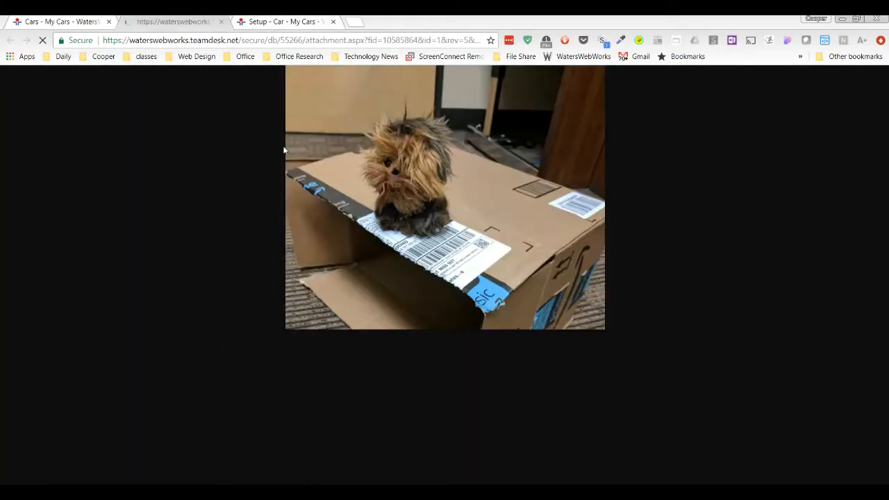
{"action": "left_click", "coordinate": [222, 21]}
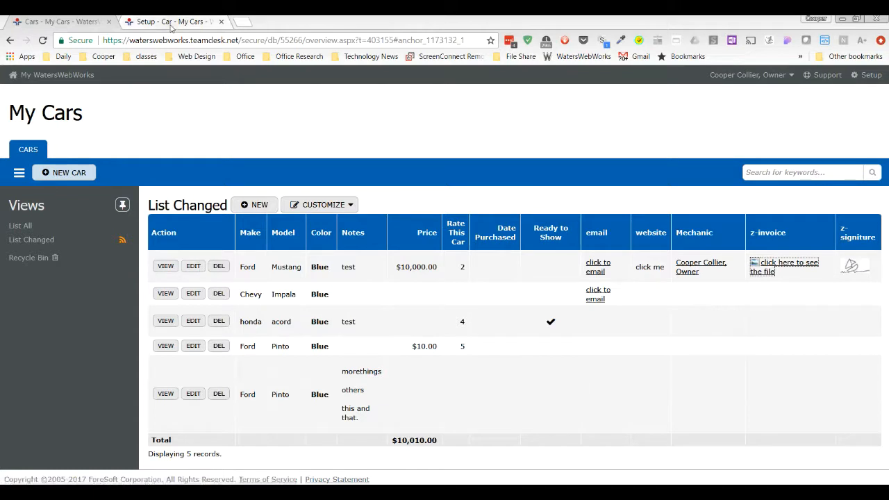
Return to the Cars setup and open the z-invoice column for editing, showing its Attachment Options.
{"action": "left_click", "coordinate": [78, 23]}
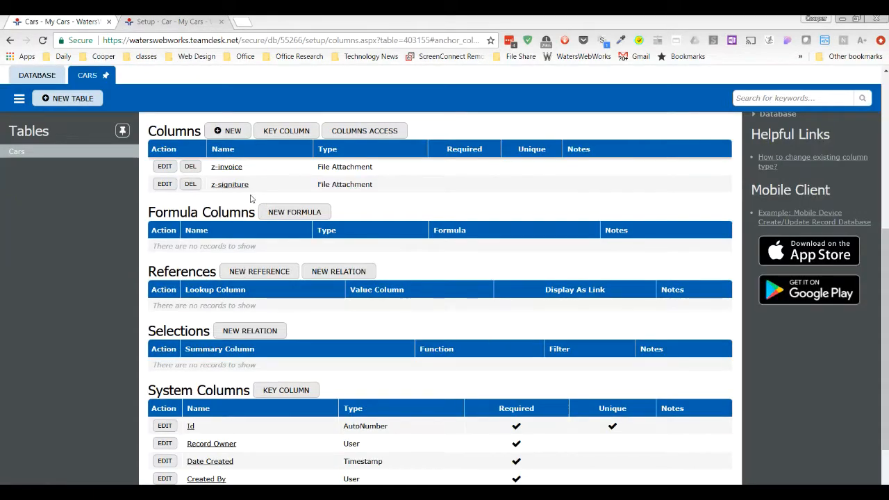
{"action": "left_click", "coordinate": [166, 168]}
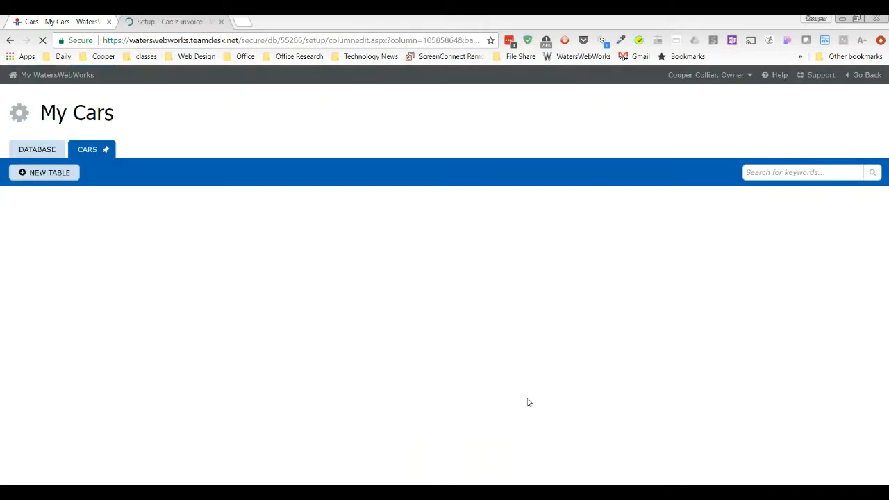
{"action": "scroll", "coordinate": [528, 401], "scroll_direction": "down", "scroll_amount": 3}
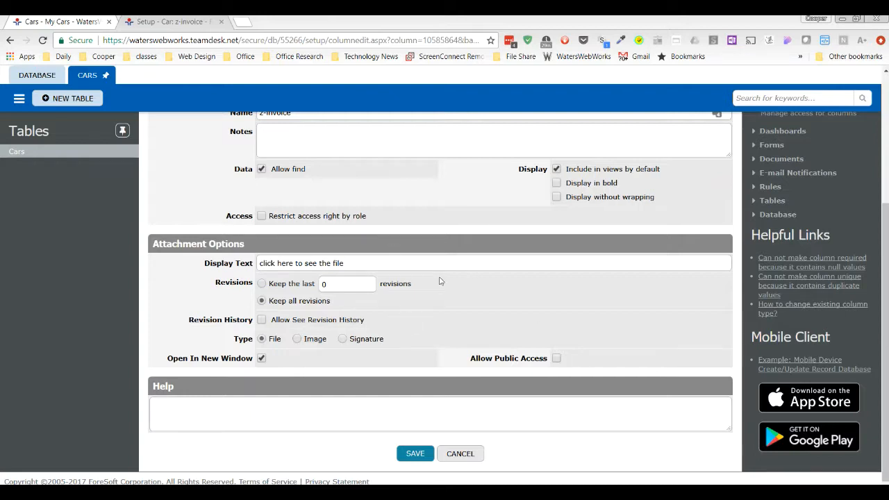
Try the Allow Public Access option on the z-invoice column, turning it on and off again.
{"action": "left_click", "coordinate": [556, 358]}
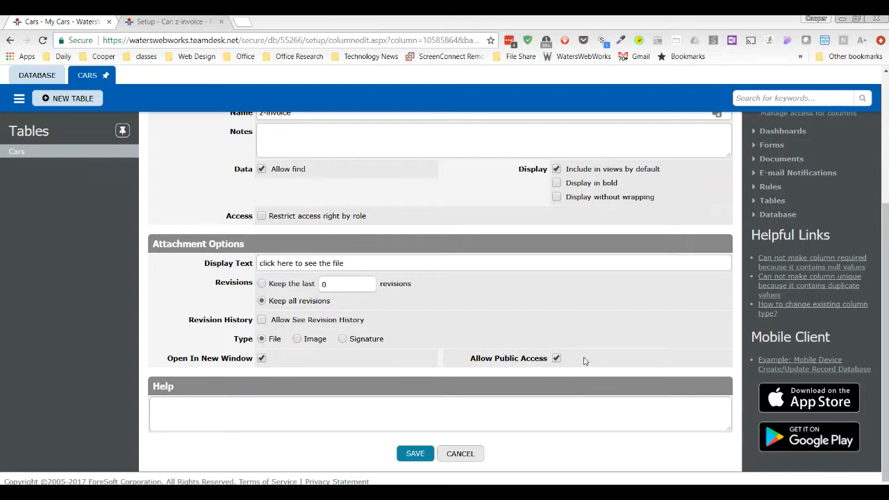
{"action": "left_click", "coordinate": [556, 358]}
{"action": "left_click", "coordinate": [467, 455]}
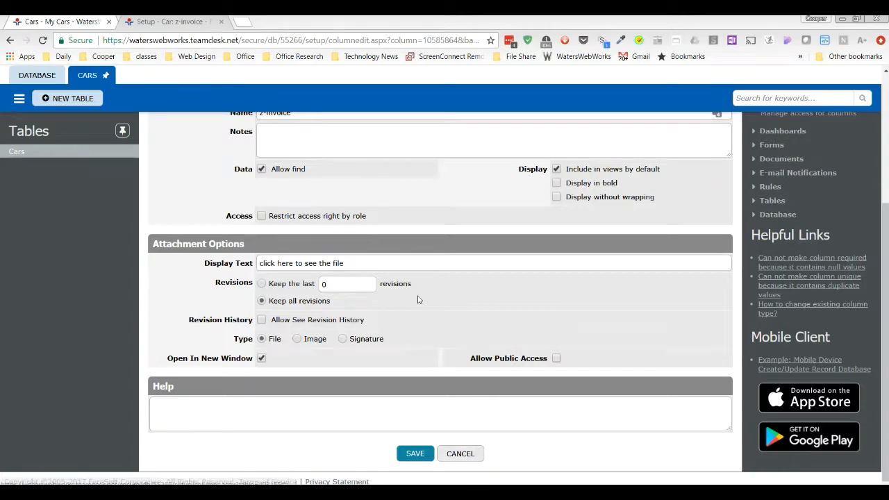
Examine the Allow See Revision History option of the z-invoice column and go back to the Cars list.
{"action": "scroll", "coordinate": [410, 371], "scroll_direction": "down", "scroll_amount": 3}
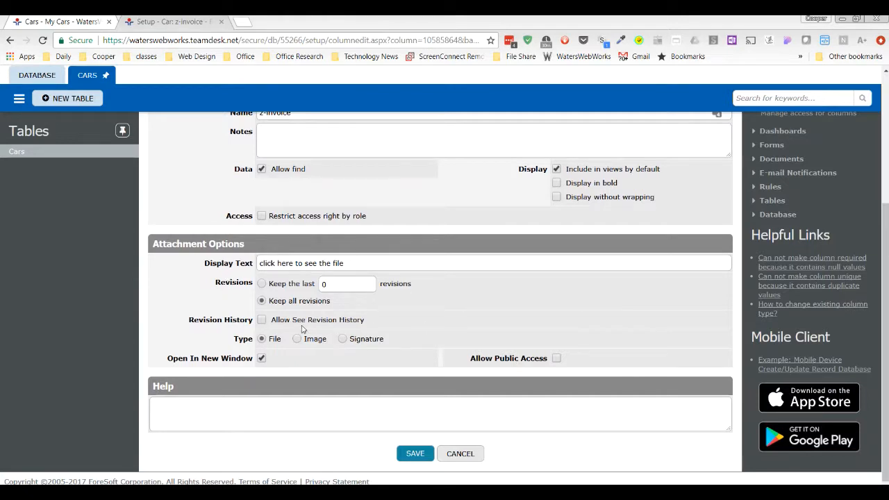
{"action": "left_click_drag", "start_coordinate": [191, 322], "coordinate": [394, 326]}
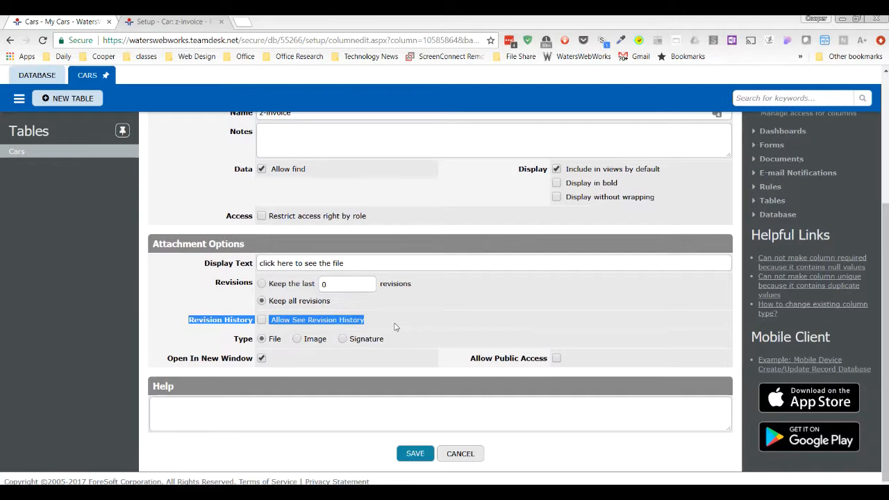
{"action": "left_click", "coordinate": [385, 324]}
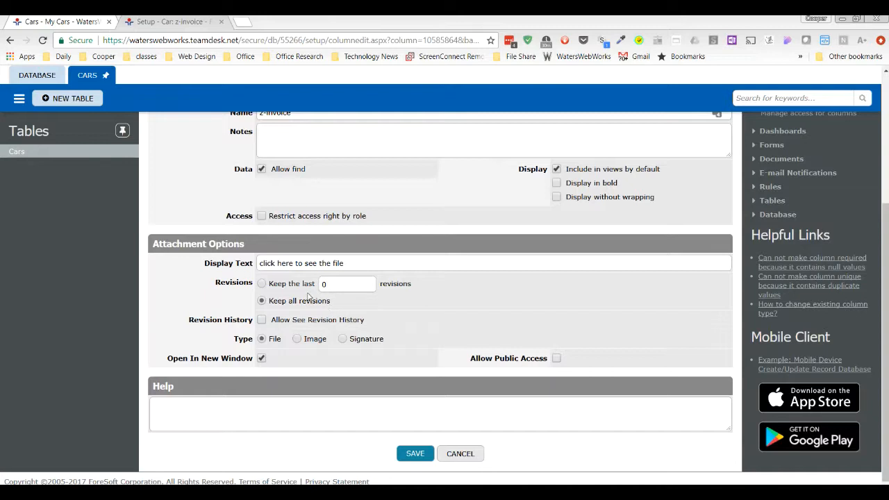
{"action": "left_click_drag", "start_coordinate": [381, 324], "coordinate": [265, 321]}
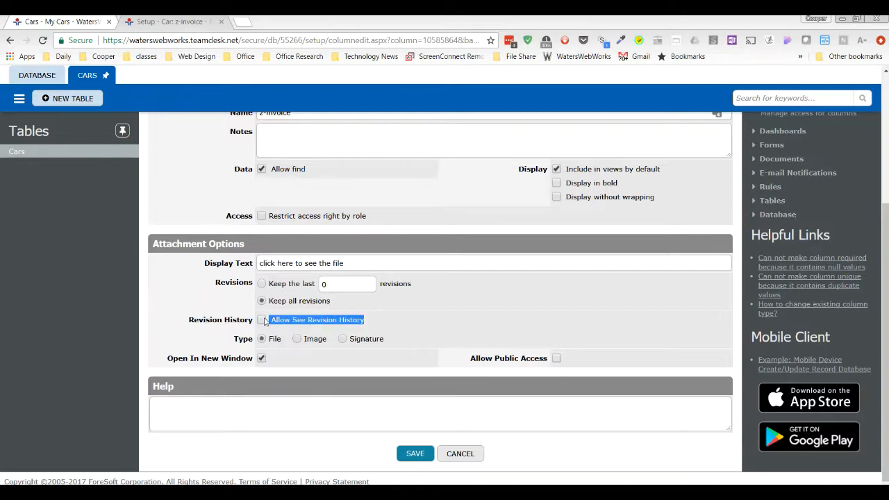
{"action": "left_click", "coordinate": [389, 324]}
{"action": "left_click_drag", "start_coordinate": [274, 325], "coordinate": [381, 326]}
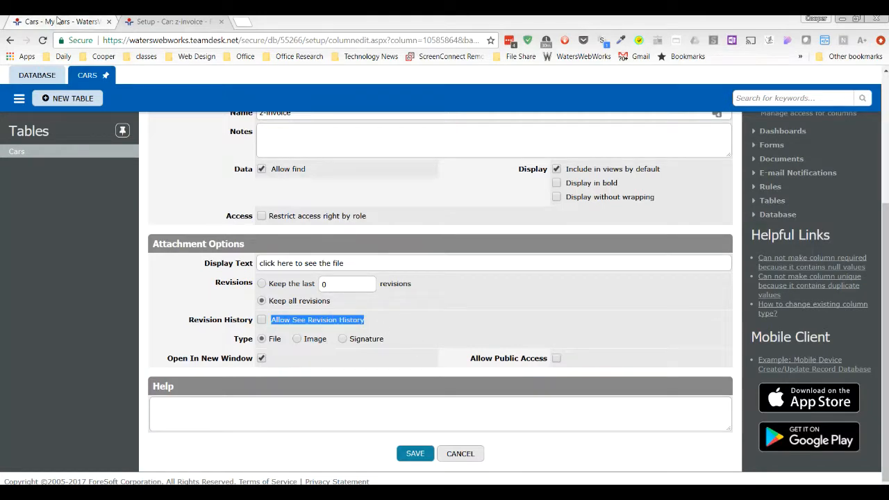
{"action": "left_click", "coordinate": [133, 21]}
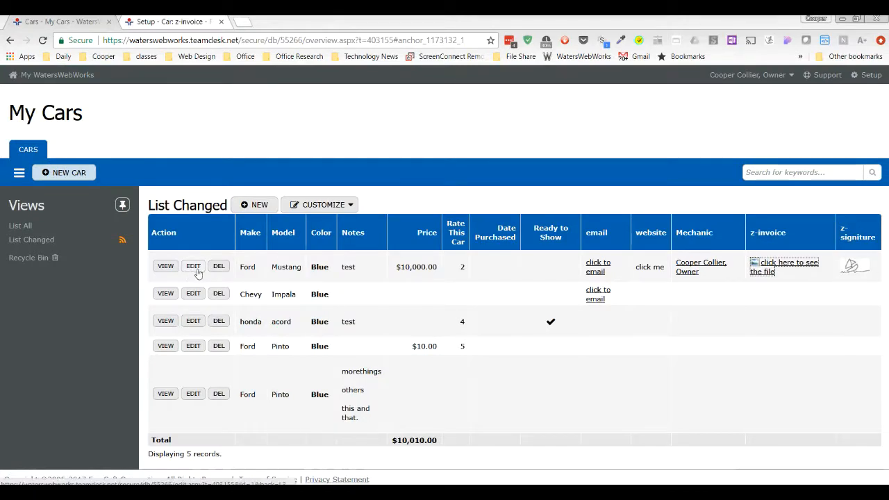